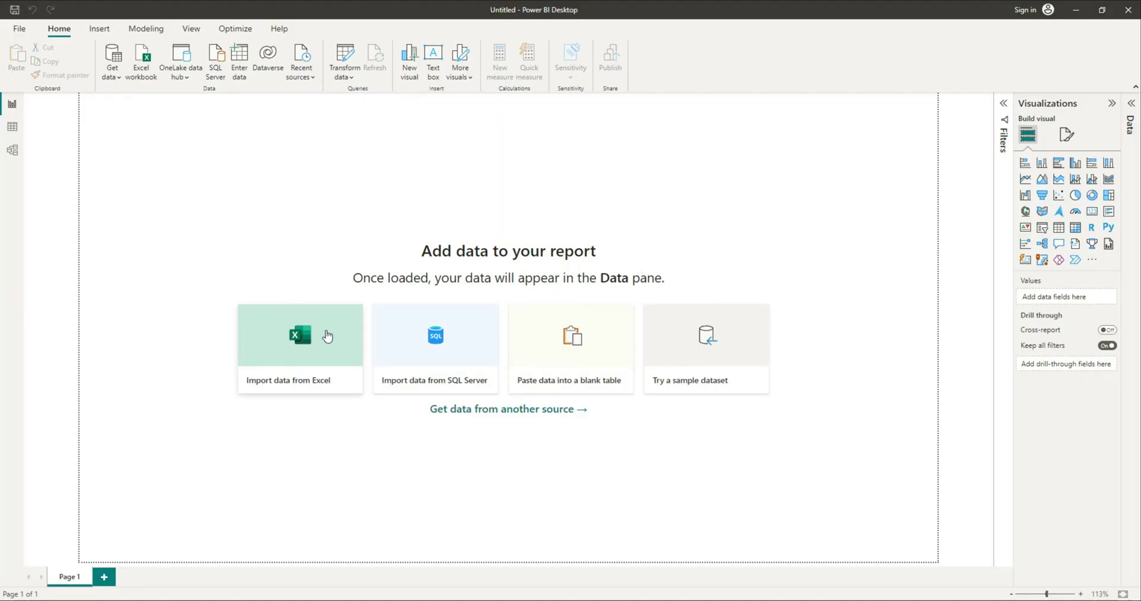
Import the age sheet from the age.xlsx workbook into the report and look through its loaded rows
{"action": "left_click", "coordinate": [306, 340]}
{"action": "left_click", "coordinate": [310, 108]}
{"action": "left_click", "coordinate": [464, 295]}
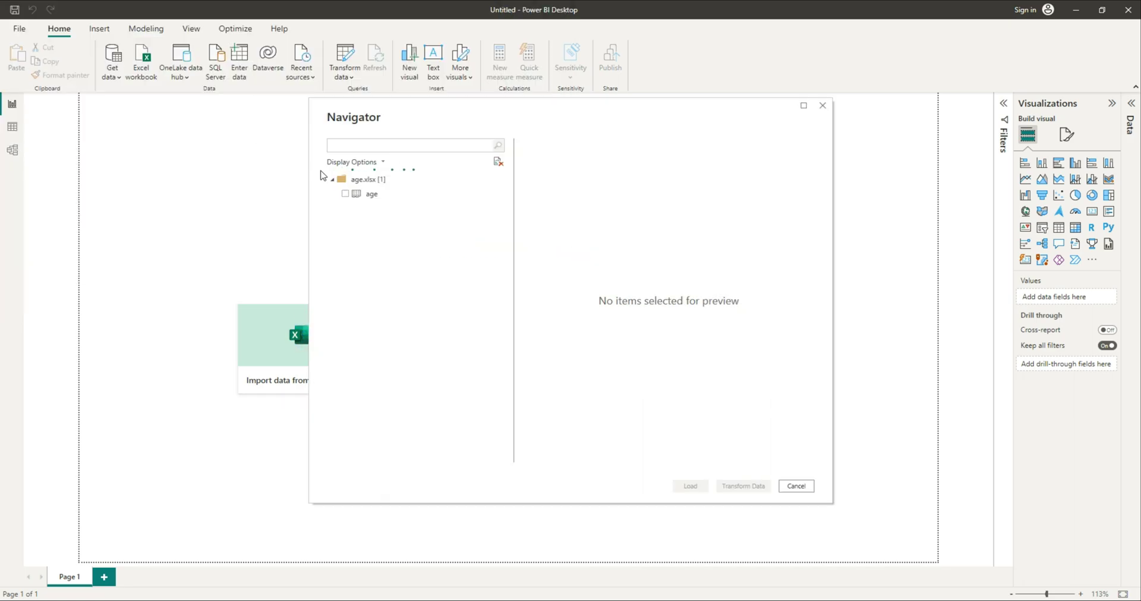
{"action": "left_click", "coordinate": [346, 195]}
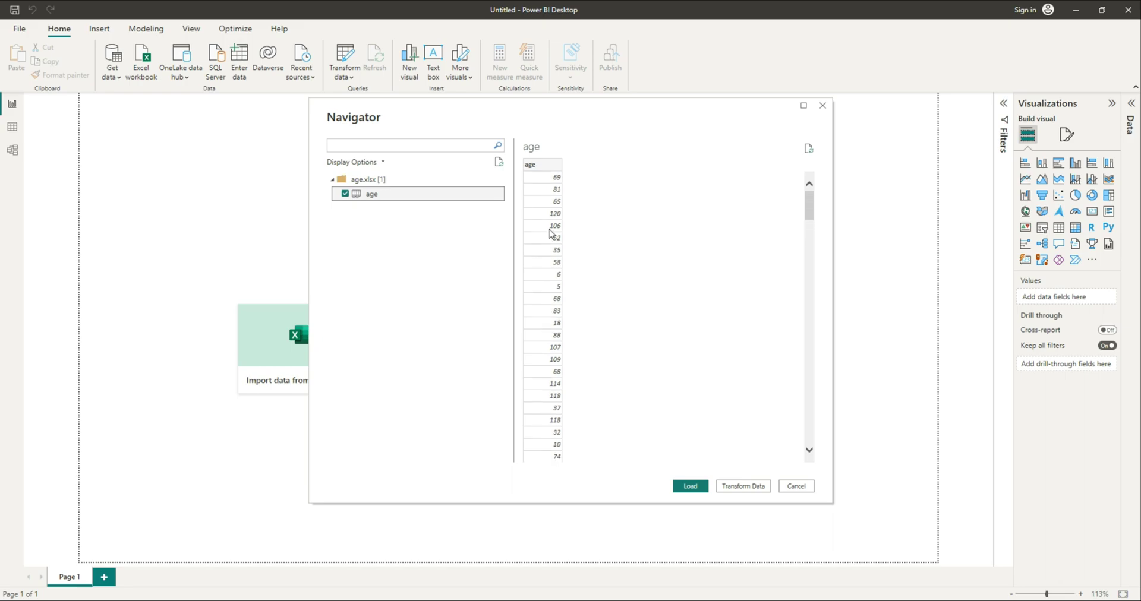
{"action": "scroll", "coordinate": [550, 267], "scroll_direction": "down", "scroll_amount": 10}
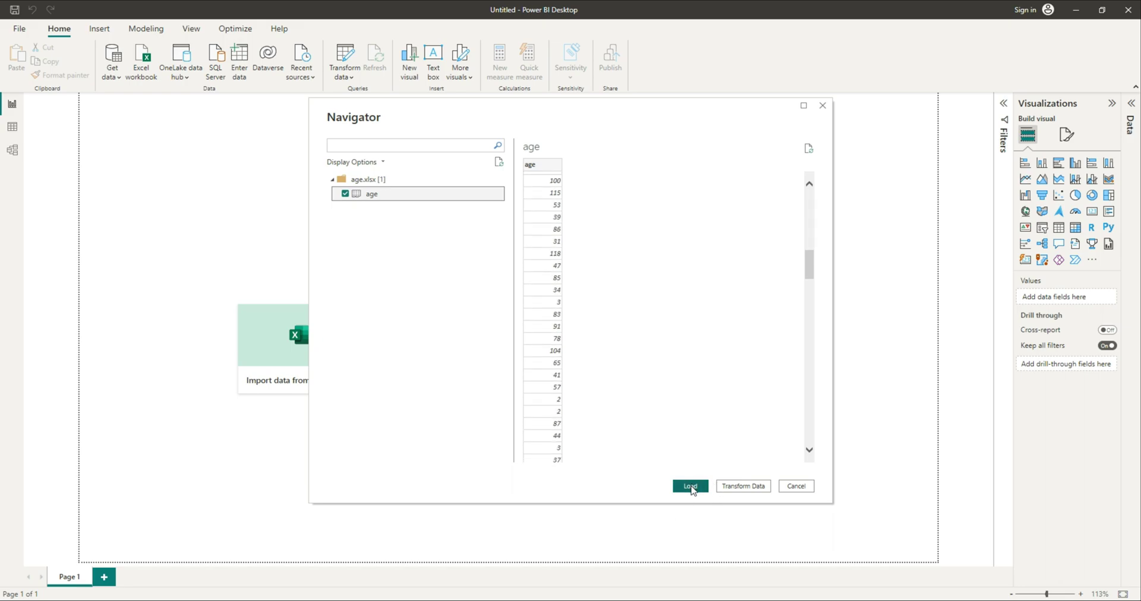
{"action": "left_click", "coordinate": [686, 487]}
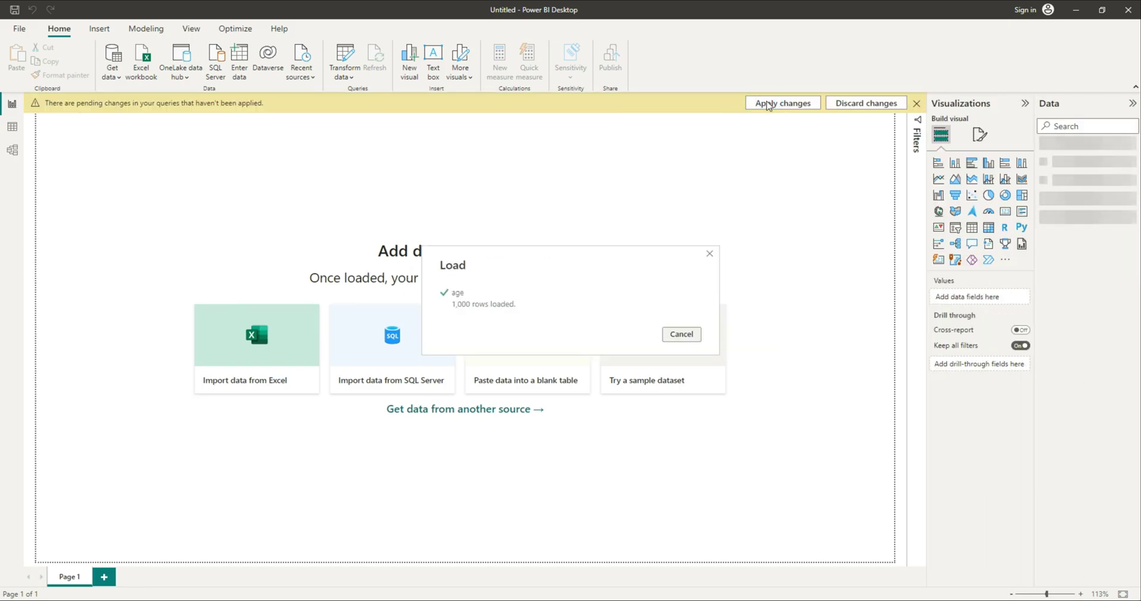
{"action": "left_click", "coordinate": [12, 127]}
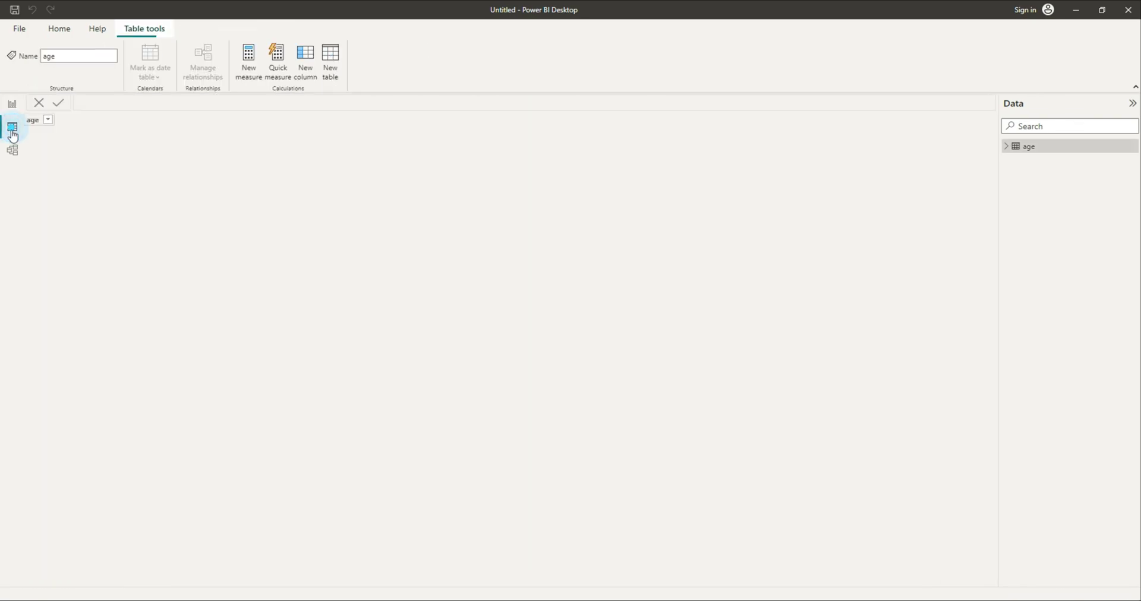
{"action": "scroll", "coordinate": [33, 267], "scroll_direction": "down", "scroll_amount": 20}
{"action": "scroll", "coordinate": [37, 286], "scroll_direction": "up", "scroll_amount": 20}
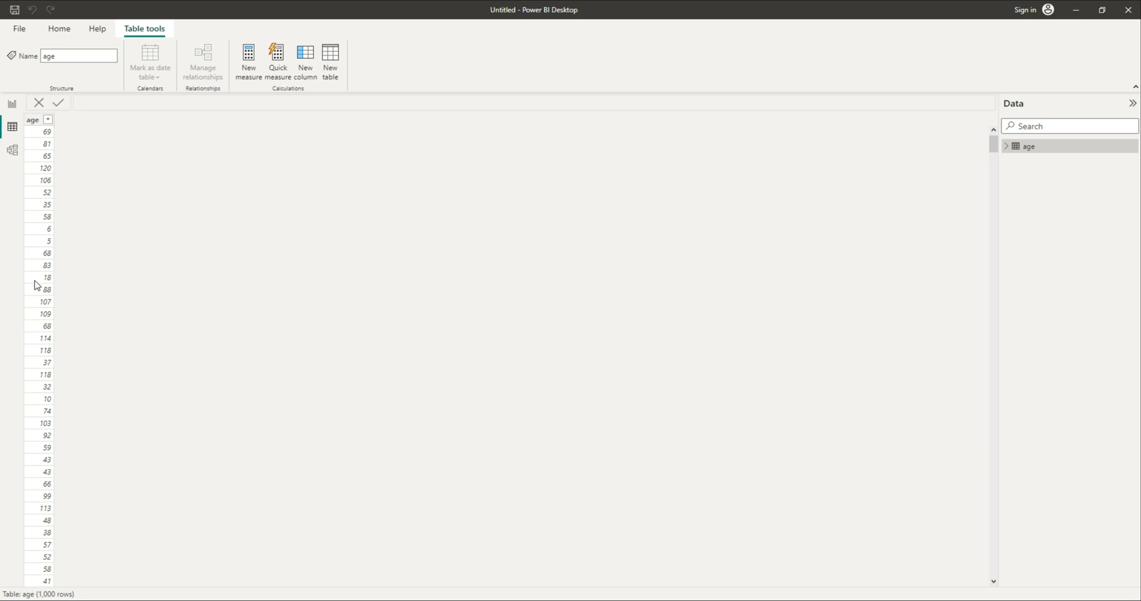
Add an empty stacked column chart to the report page and set the age column's summarization to Don't summarize
{"action": "left_click", "coordinate": [11, 104]}
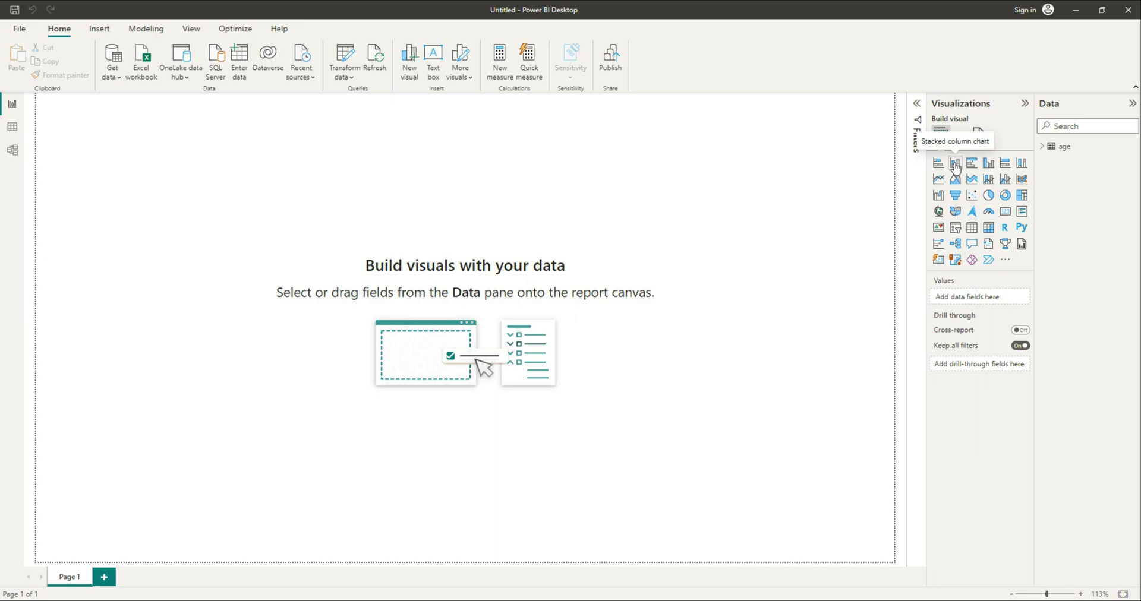
{"action": "left_click", "coordinate": [955, 164]}
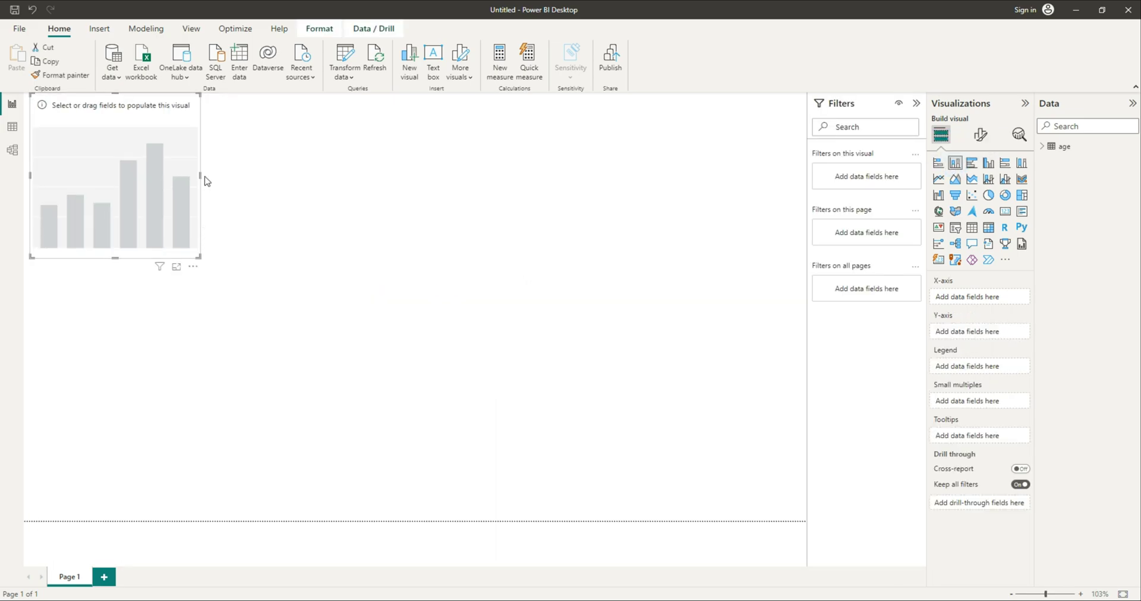
{"action": "left_click", "coordinate": [1061, 149]}
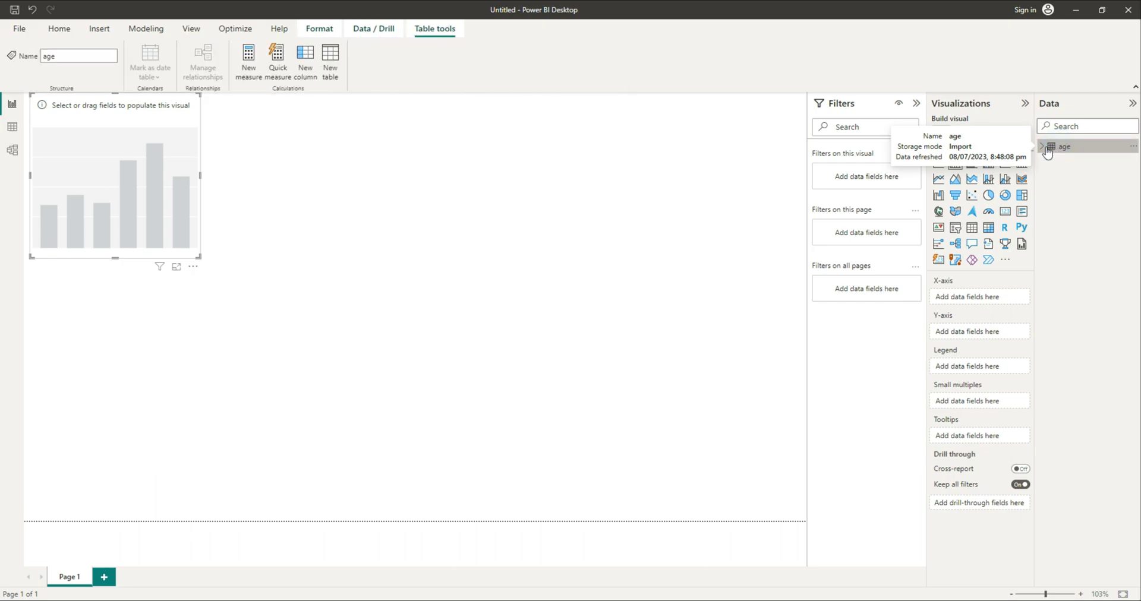
{"action": "left_click", "coordinate": [1081, 161]}
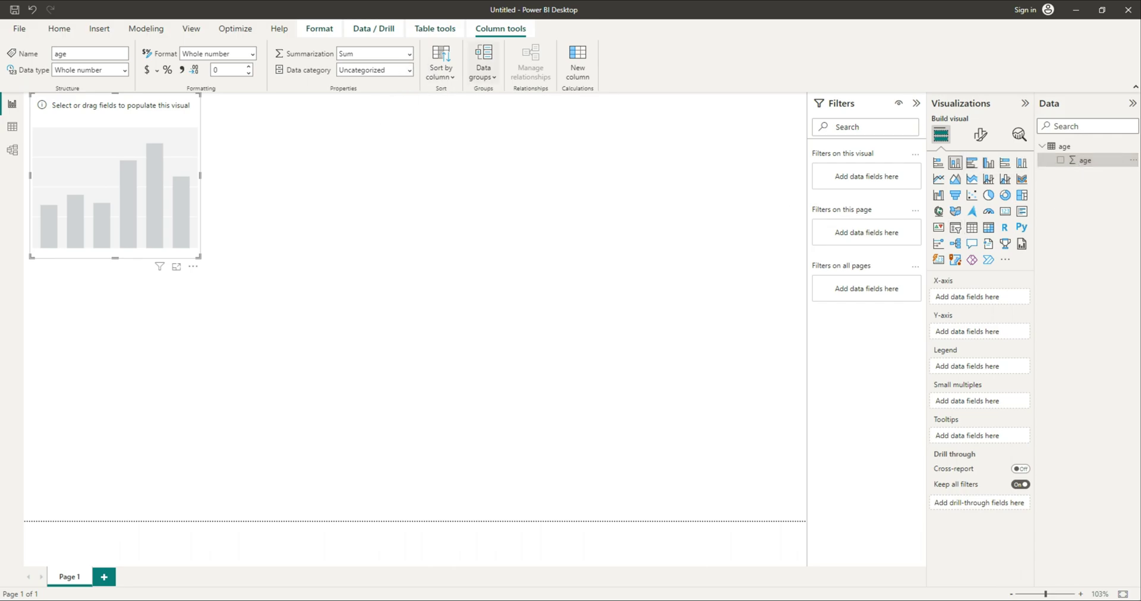
{"action": "left_click", "coordinate": [409, 55]}
{"action": "left_click", "coordinate": [373, 68]}
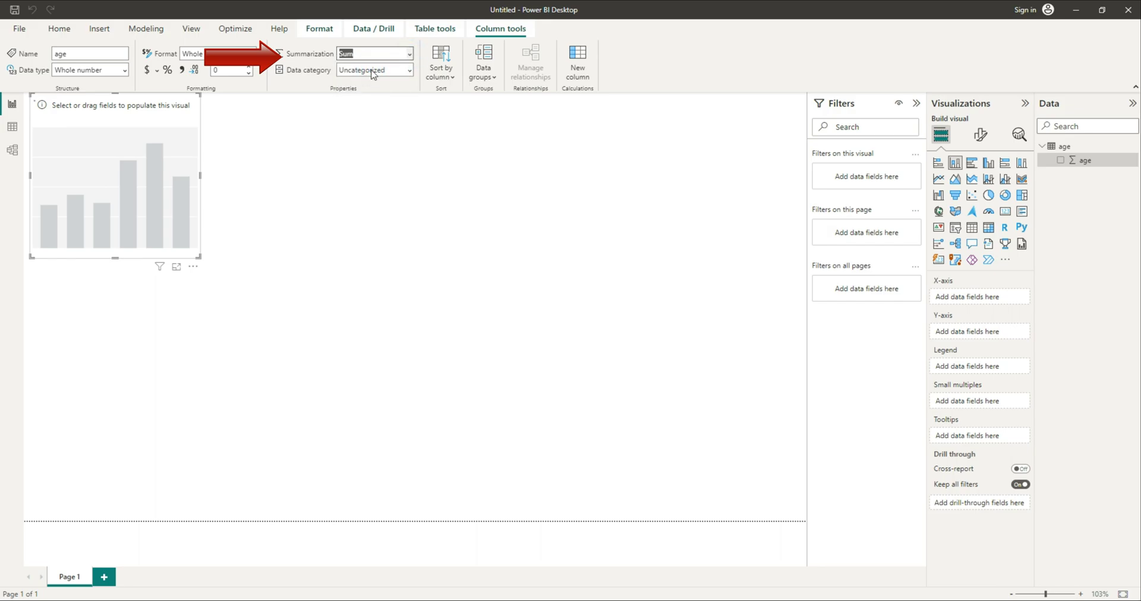
{"action": "left_click", "coordinate": [357, 164]}
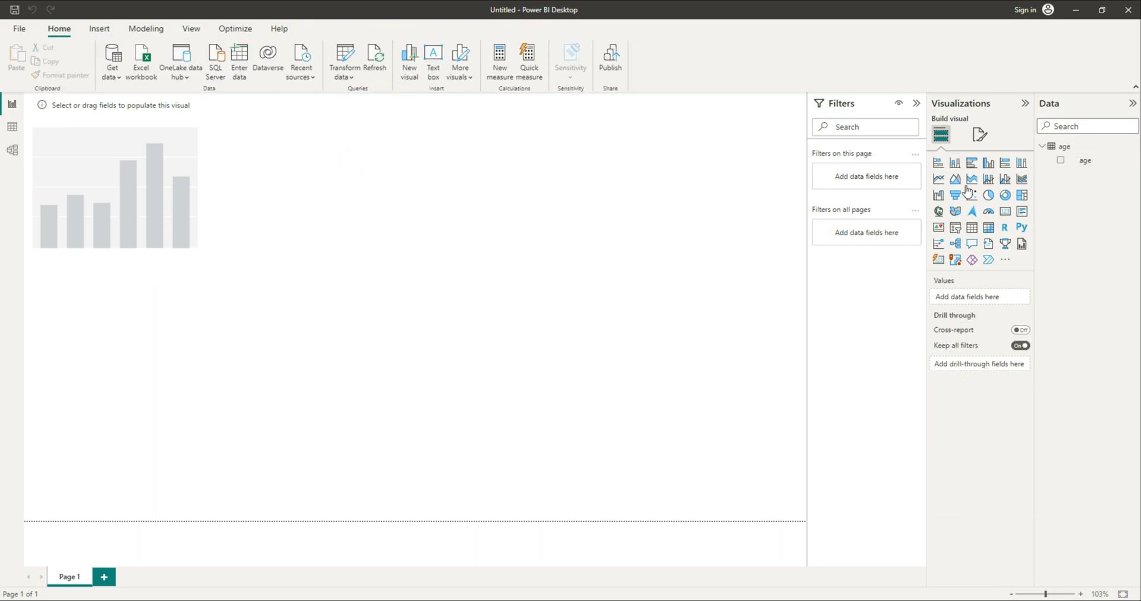
Plot age on the chart's X-axis and the count of age on its Y-axis, and widen the chart across the page
{"action": "left_click", "coordinate": [145, 199]}
{"action": "left_click_drag", "start_coordinate": [1085, 161], "coordinate": [978, 301]}
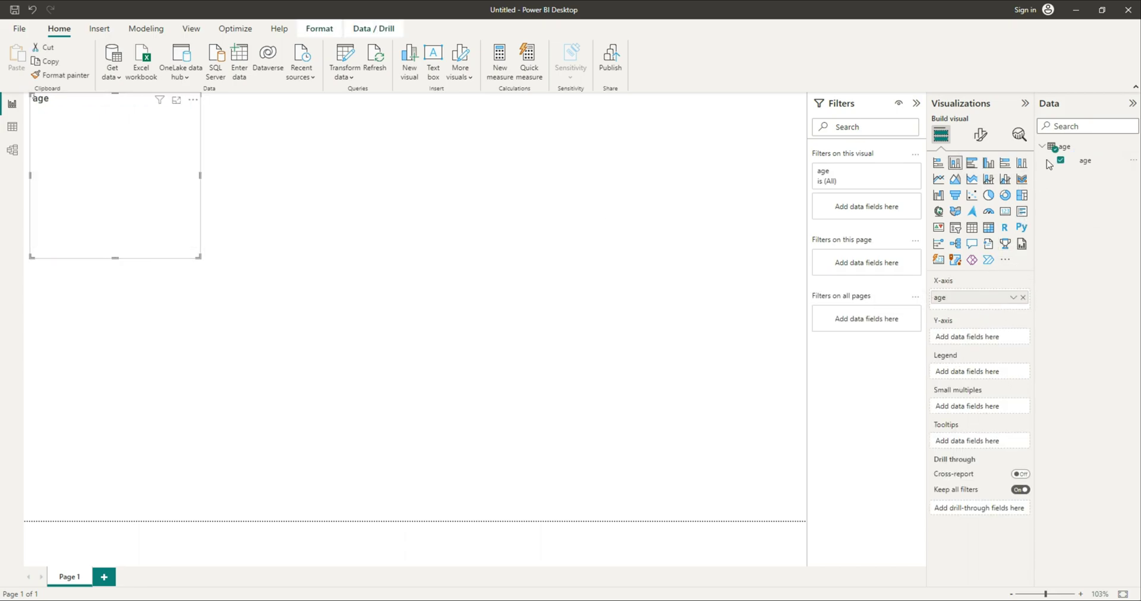
{"action": "mouse_move", "coordinate": [1092, 162]}
{"action": "left_mouse_down"}
{"action": "mouse_move", "coordinate": [971, 337]}
{"action": "mouse_move", "coordinate": [980, 343]}
{"action": "left_mouse_up"}
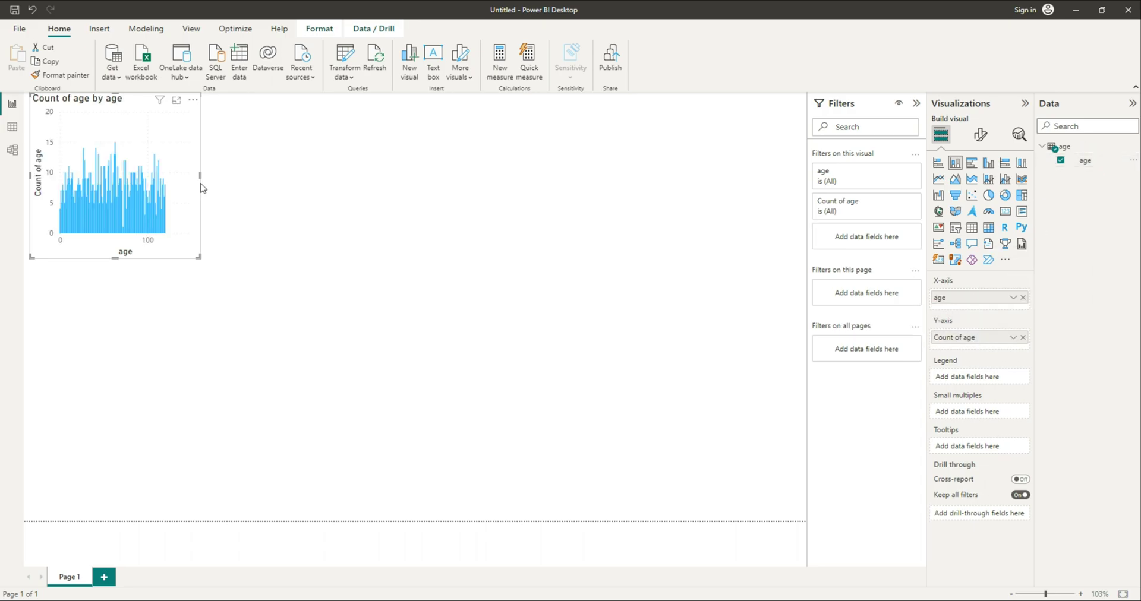
{"action": "left_click_drag", "start_coordinate": [201, 176], "coordinate": [791, 219]}
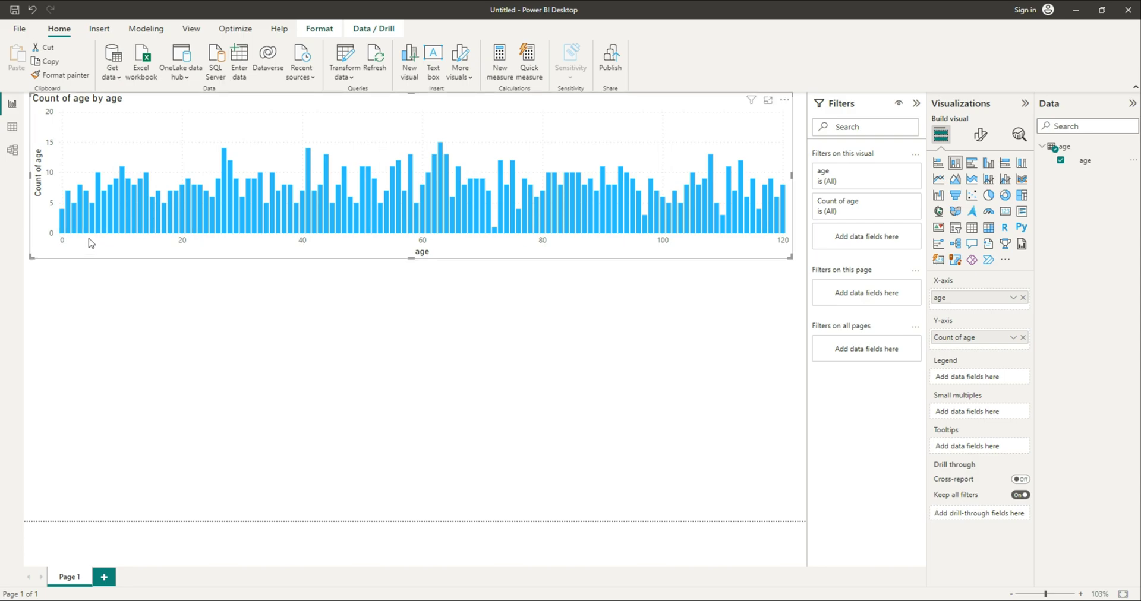
{"action": "left_click", "coordinate": [63, 228]}
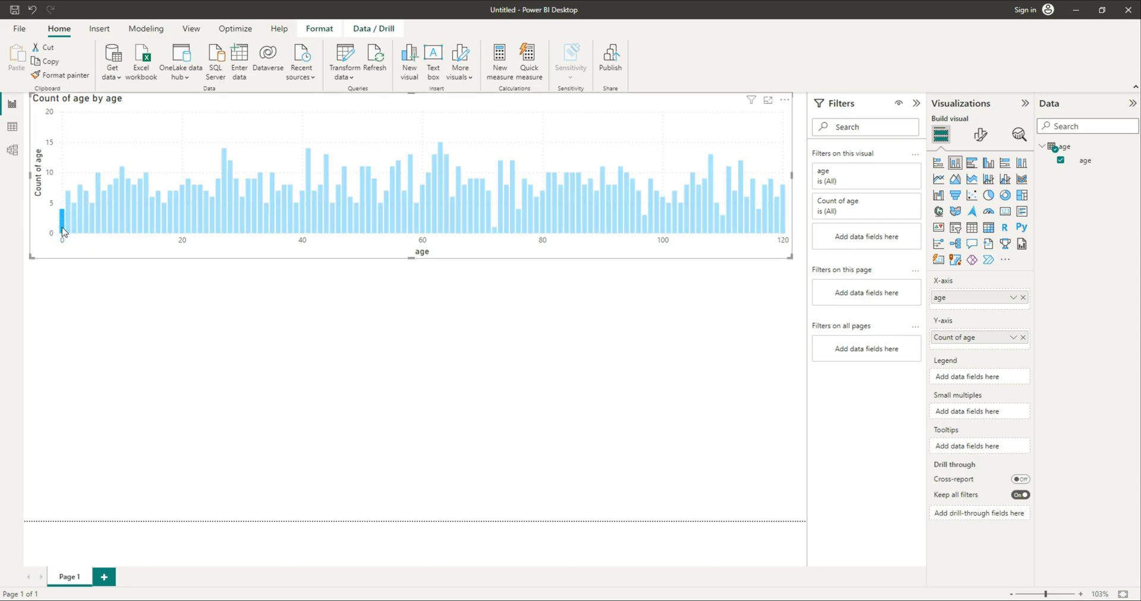
{"action": "left_click", "coordinate": [63, 204]}
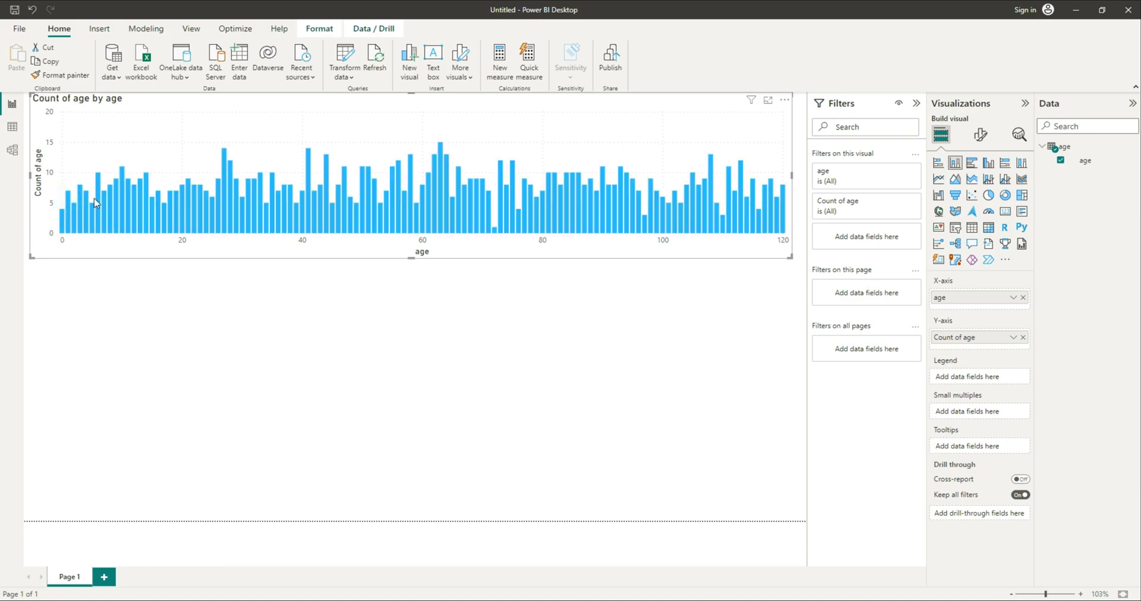
{"action": "left_click", "coordinate": [343, 331]}
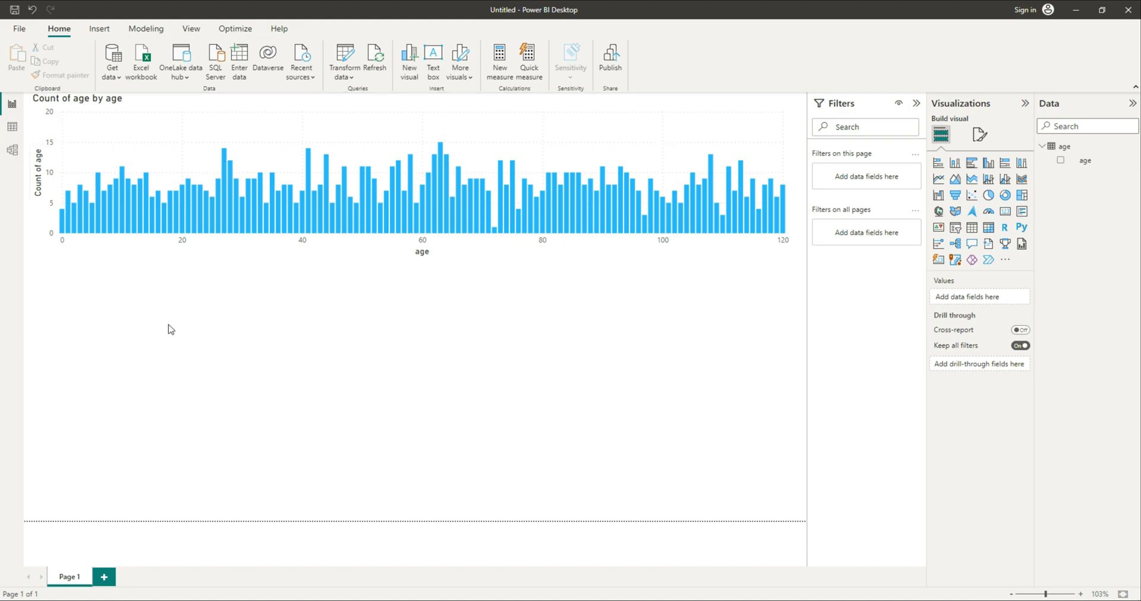
Add a calculated column to the age table and begin its formula with AgeGroup = SWITCH(TRUE ,
{"action": "left_click", "coordinate": [13, 131]}
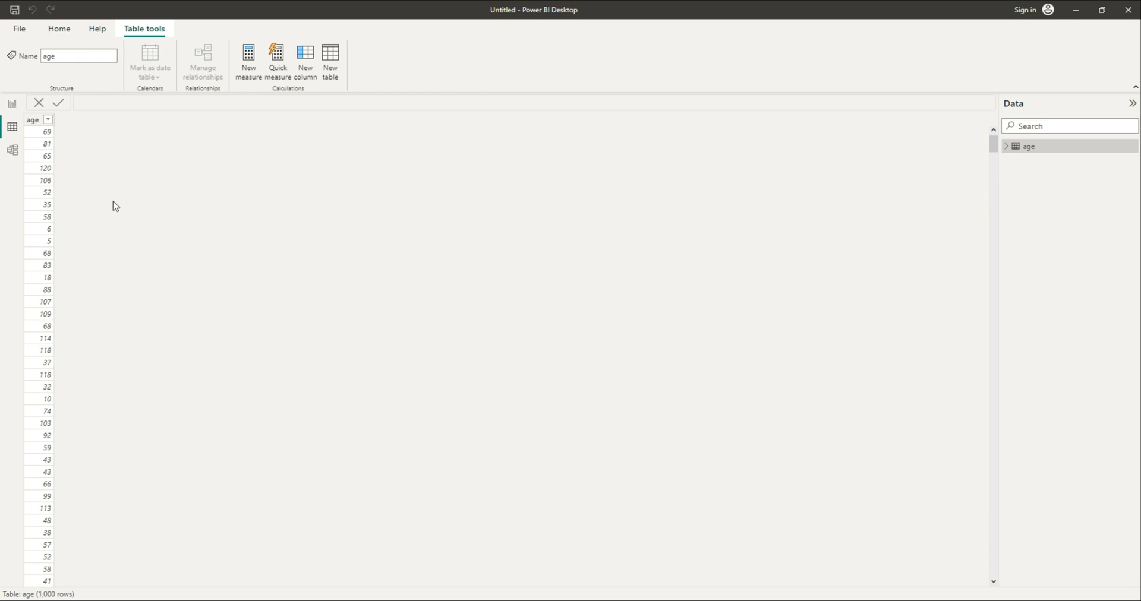
{"action": "left_click", "coordinate": [310, 67]}
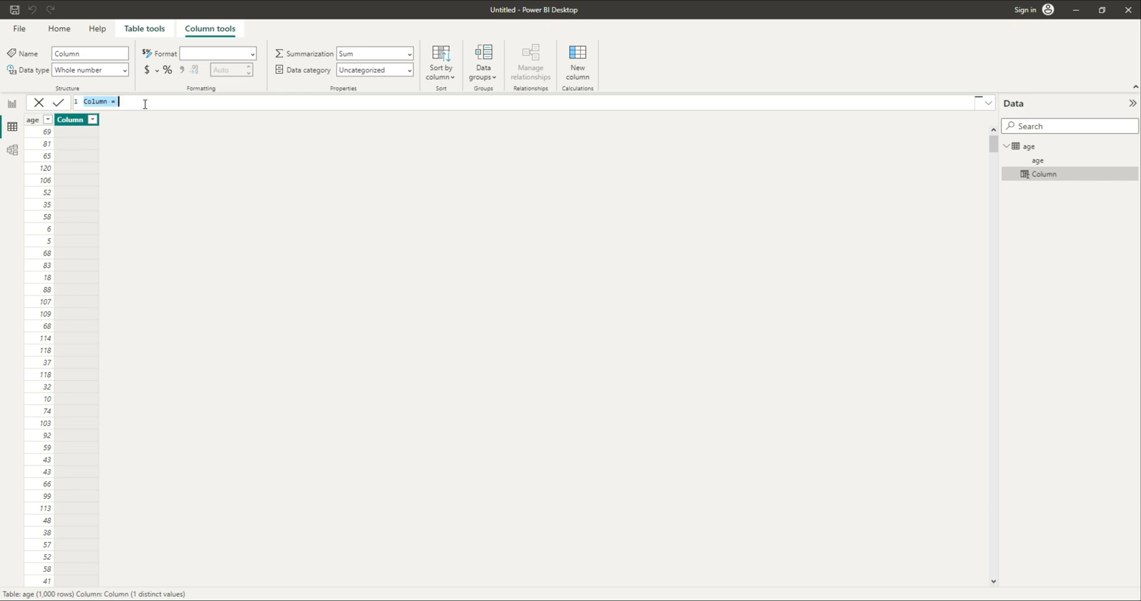
{"action": "left_click", "coordinate": [988, 106]}
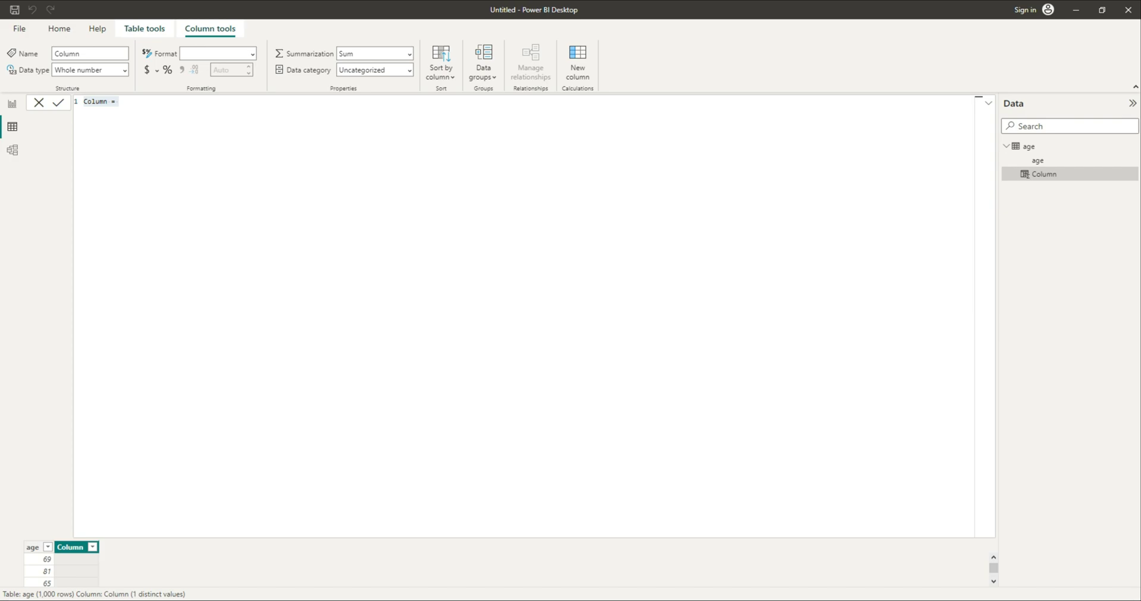
{"action": "left_click", "coordinate": [128, 101]}
{"action": "left_click_drag", "start_coordinate": [117, 102], "coordinate": [86, 104]}
{"action": "type", "text": "AgeGroup ="}
{"action": "type", "text": "SWITCH(TRUE ,"}
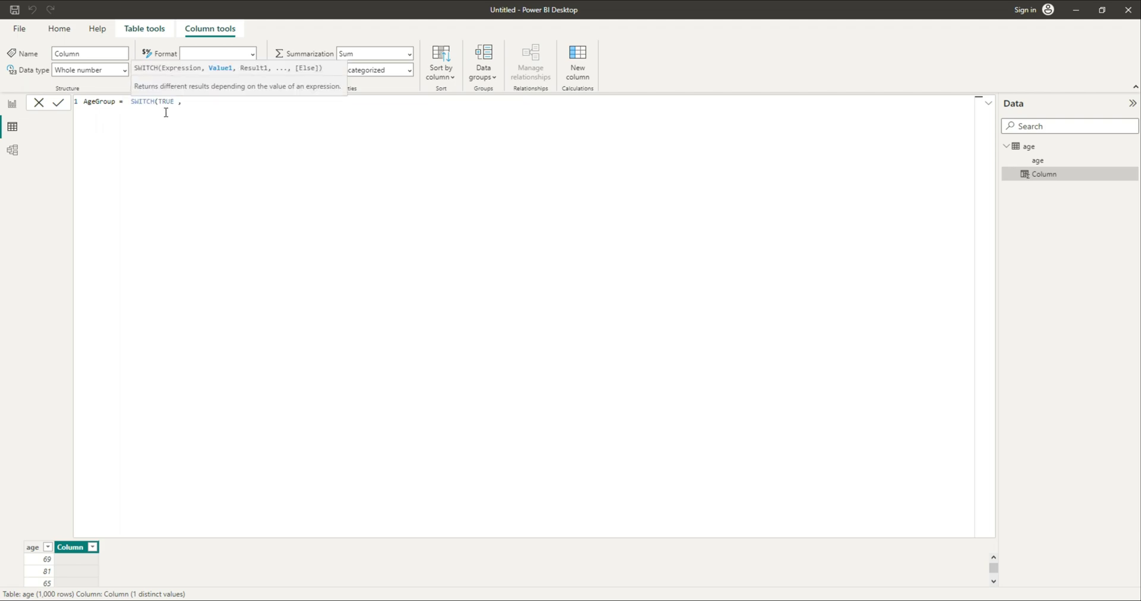
{"action": "key", "text": "Escape"}
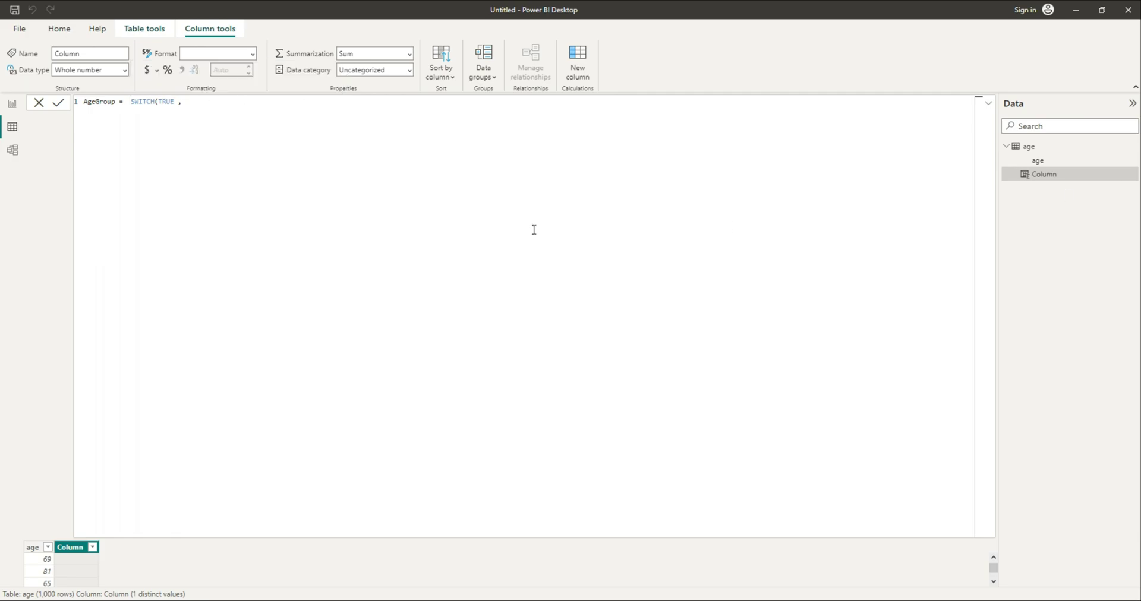
Add SWITCH conditions returning "0-4 yrs" for age[age] <= 4 and "5-9 yrs" for age[age] >= 5 && age[age] < 10
{"action": "left_click", "coordinate": [190, 101]}
{"action": "type", "text": "age[age] <= 4"}
{"action": "left_click", "coordinate": [182, 103]}
{"action": "type", "text": ","}
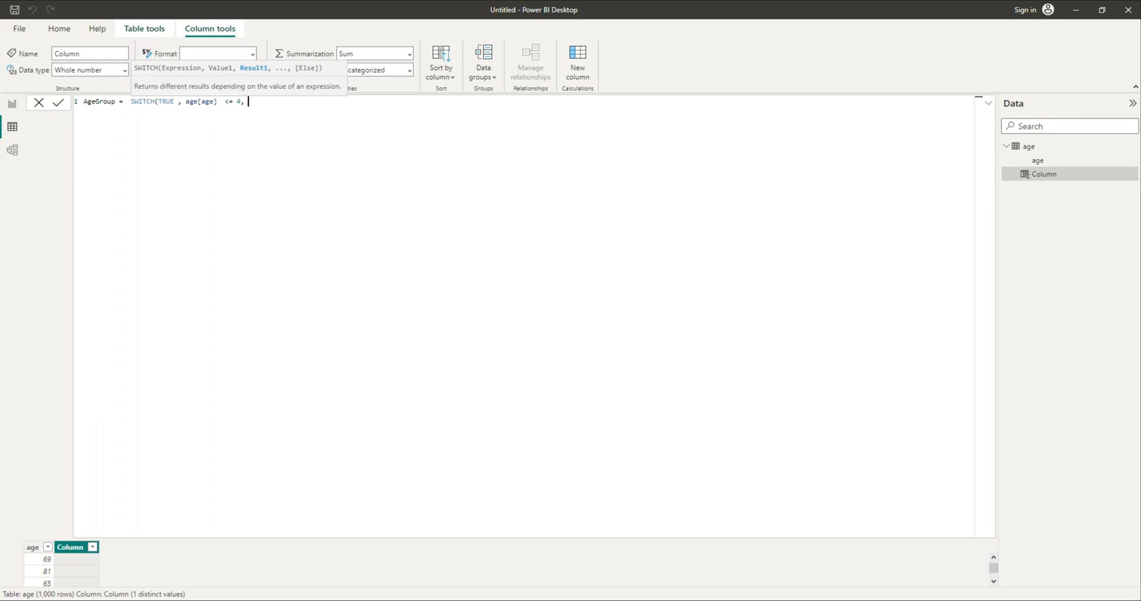
{"action": "key", "text": "Escape"}
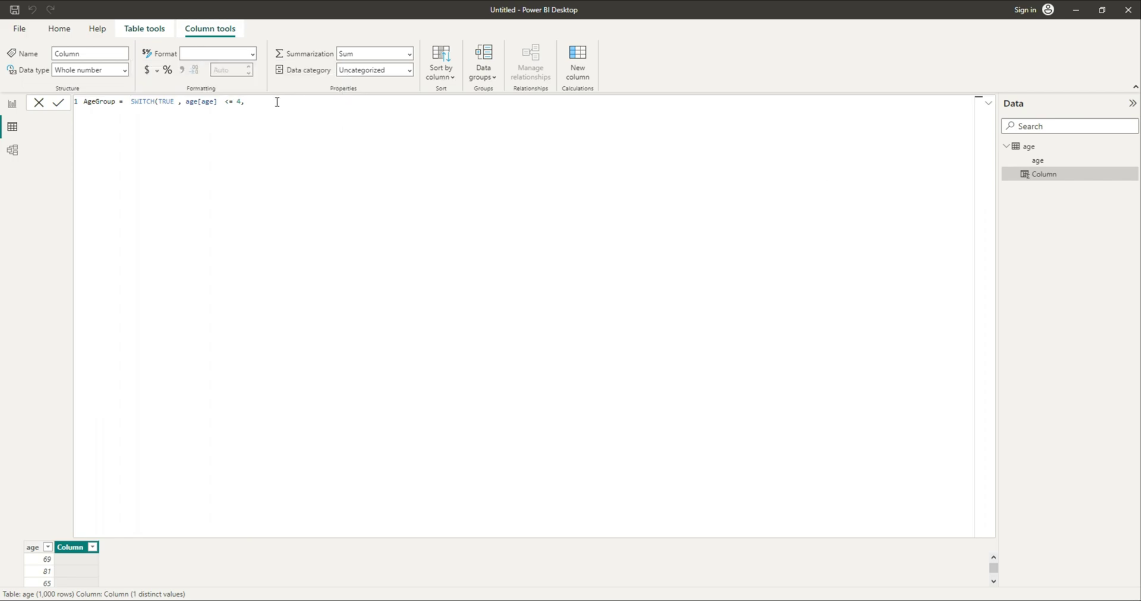
{"action": "type", "text": "\"0-4 yrs\""}
{"action": "left_click", "coordinate": [89, 108]}
{"action": "type", "text": ",age[age] >= 5 && age[age] < 10,   \"5-9 yrs\""}
Examine the second SWITCH condition: its age column reference, the && operator and the upper age limit with its label
{"action": "left_click", "coordinate": [101, 113]}
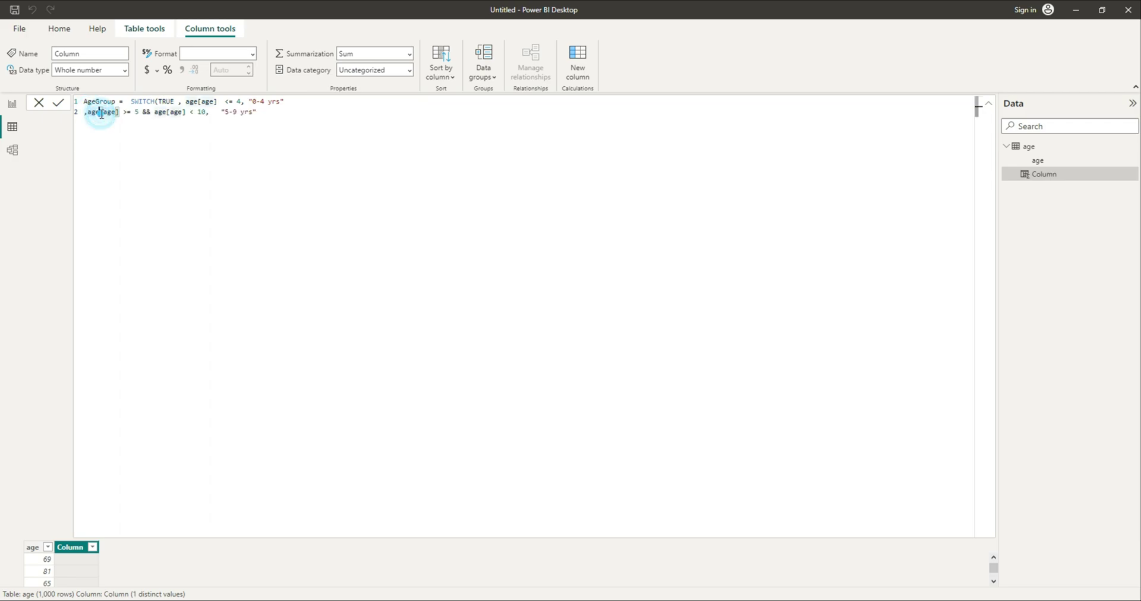
{"action": "double_click", "coordinate": [147, 113]}
{"action": "left_click", "coordinate": [151, 120]}
{"action": "double_click", "coordinate": [146, 113]}
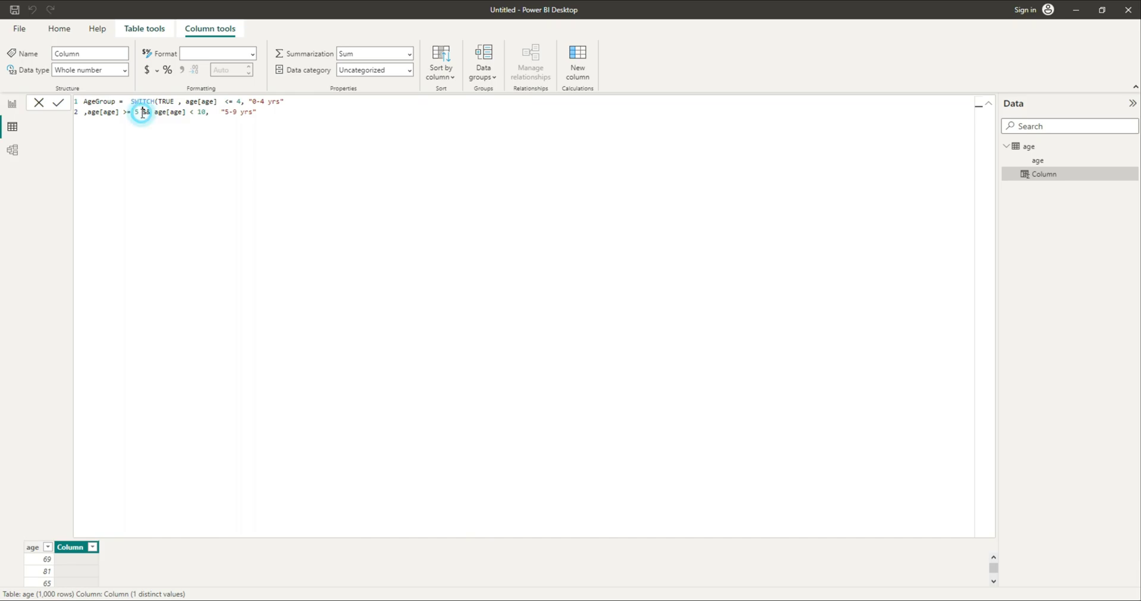
{"action": "left_click", "coordinate": [153, 126]}
{"action": "left_click_drag", "start_coordinate": [155, 113], "coordinate": [265, 112]}
{"action": "left_click", "coordinate": [242, 115]}
{"action": "left_click", "coordinate": [284, 115]}
Replace the formula with the complete AgeGroup SWITCH of five-year bands from "0-4 yrs" to "80-84 yrs" plus "85 + yrs", and apply it
{"action": "key", "text": "ctrl+a"}
{"action": "type", "text": "AgeGroup = SWITCH(TRUE , age[age]  <= 4, \"0-4 yrs\" ,age[age] >= 5 && age[age] < 10,   \"5-9 yrs\" ,age[age] >= 10 && age[age] < 15, \"10-14 yrs\" ,age[age] >= 15 && age[age] < 20, \"15-19 yrs\" ,age[age] >= 20 && age[age] < 25, \"20-24 yrs\" ,age[age] >= 25 && age[age] < 30, \"25-29 yrs\" ,age[age] >= 30 && age[age] < 35, \"30-34 yrs\" ,age[age] >= 35 && age[age] < 40, \"35-39 yrs\" ,age[age] >= 40 && age[age] < 45, \"40-44 yrs\" ,age[age] >= 45 && age[age] < 50, \"45-49 yrs\" ,age[age] >= 50 && age[age] < 55, \"50-54 yrs\" ,age[age] >= 55 && age[age] < 60, \"55-59 yrs\" ,age[age] >= 60 && age[age] < 65, \"60-64 yrs\" ,age[age] >= 65 && age[age] < 70, \"65-69 yrs\" ,age[age] >= 70 && age[age] < 75, \"70-74 yrs\" ,age[age] >= 75 && age[age] < 80, \"75-79 yrs\" ,age[age] >= 80 && age[age] < 85, \"80-84 yrs\" ,age[age] >= 85                 , \"85 + yrs\" )"}
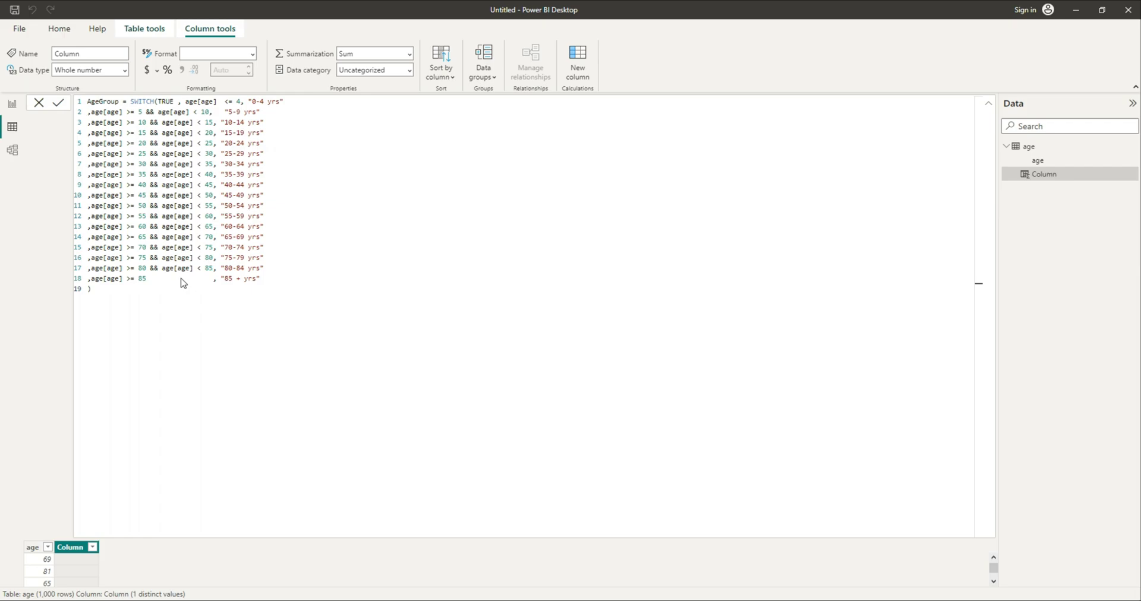
{"action": "left_click_drag", "start_coordinate": [226, 281], "coordinate": [255, 280]}
{"action": "left_click", "coordinate": [244, 293]}
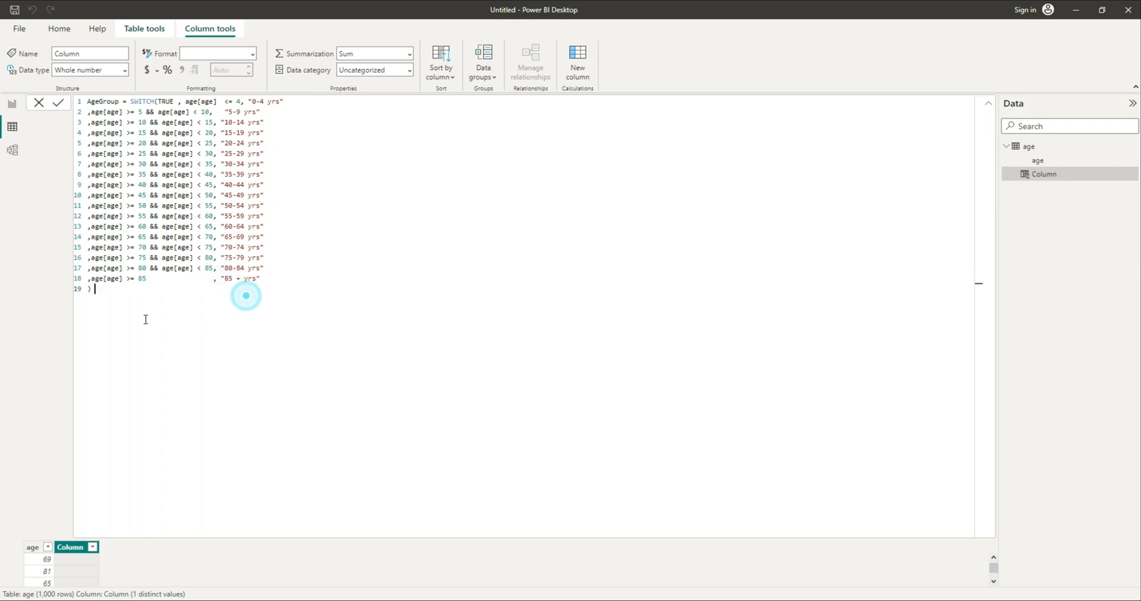
{"action": "key", "text": "Return"}
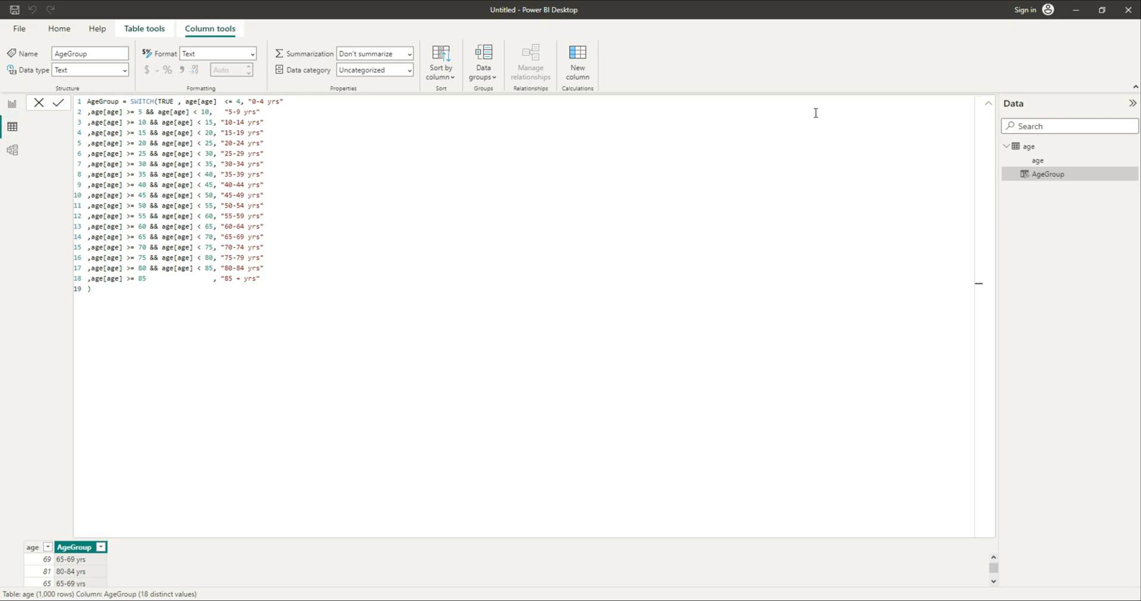
Collapse the formula and compare the AgeGroup labels with the ages throughout the table
{"action": "left_click", "coordinate": [988, 108]}
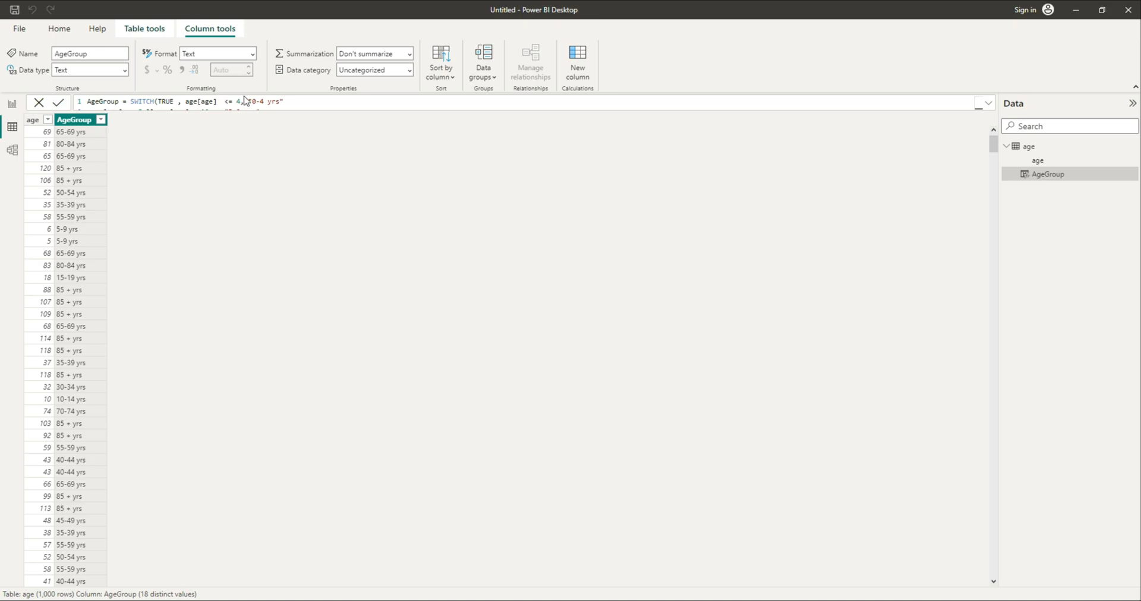
{"action": "scroll", "coordinate": [70, 296], "scroll_direction": "down", "scroll_amount": 15}
{"action": "scroll", "coordinate": [70, 295], "scroll_direction": "down", "scroll_amount": 15}
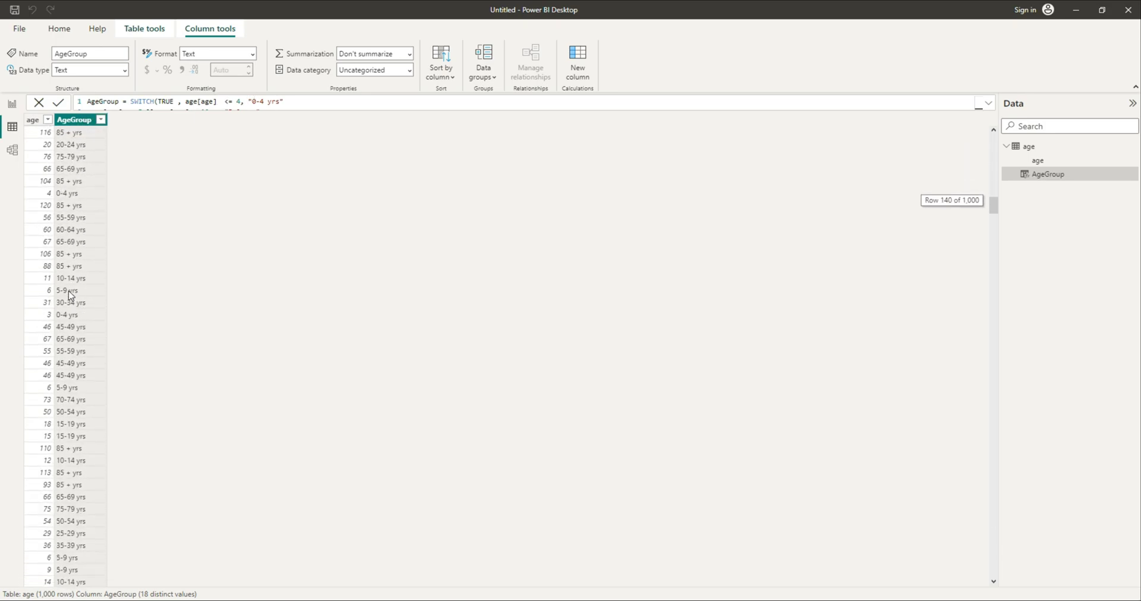
{"action": "left_click_drag", "start_coordinate": [992, 231], "coordinate": [1057, 91]}
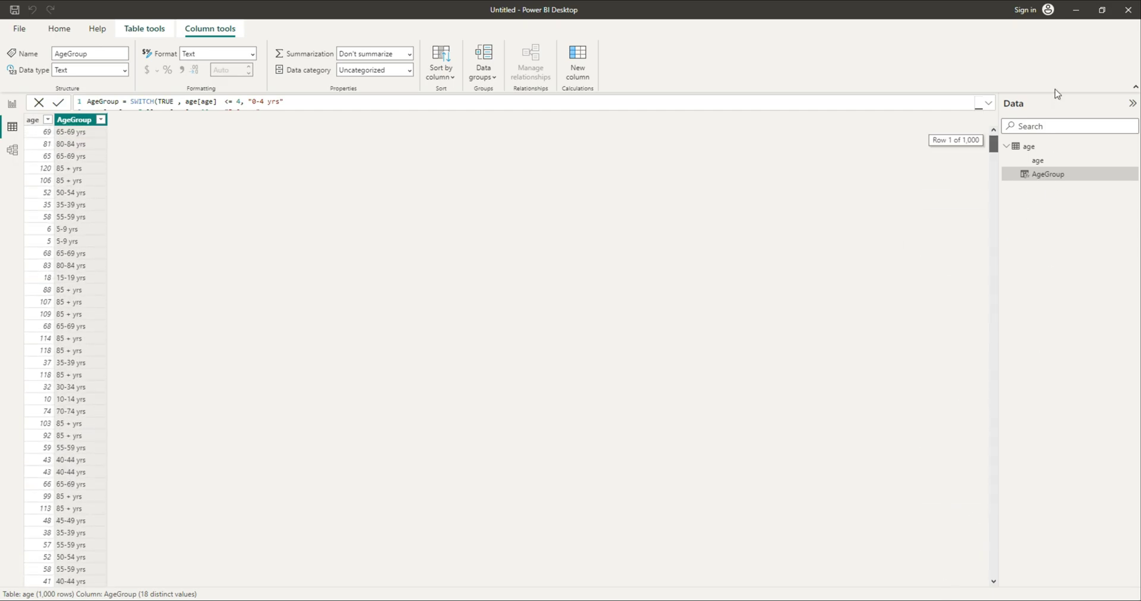
{"action": "left_click", "coordinate": [45, 169]}
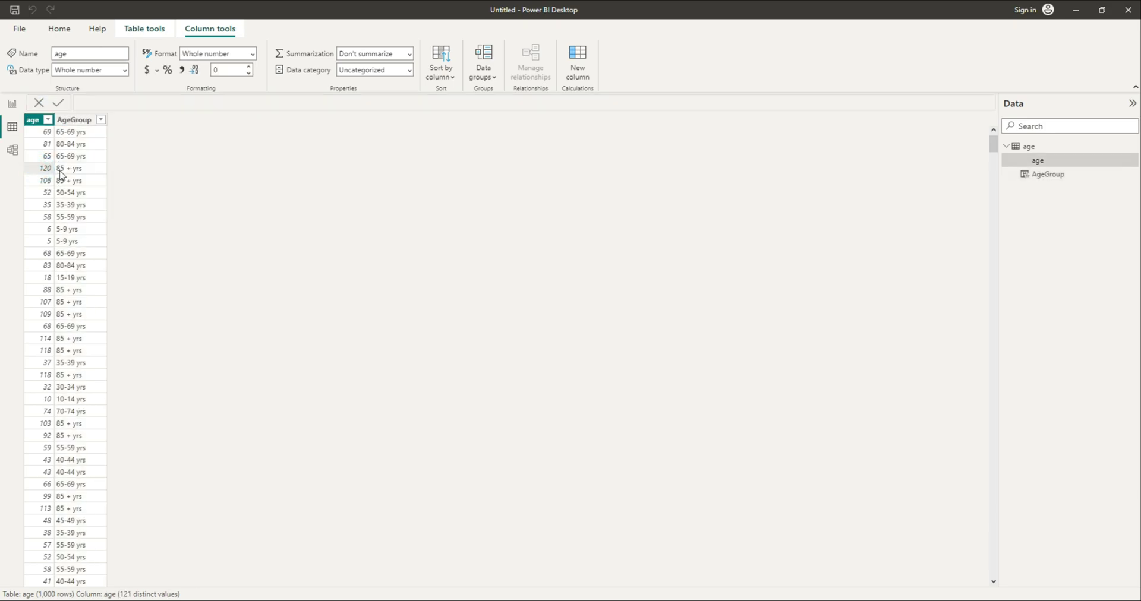
{"action": "scroll", "coordinate": [74, 305], "scroll_direction": "down", "scroll_amount": 10}
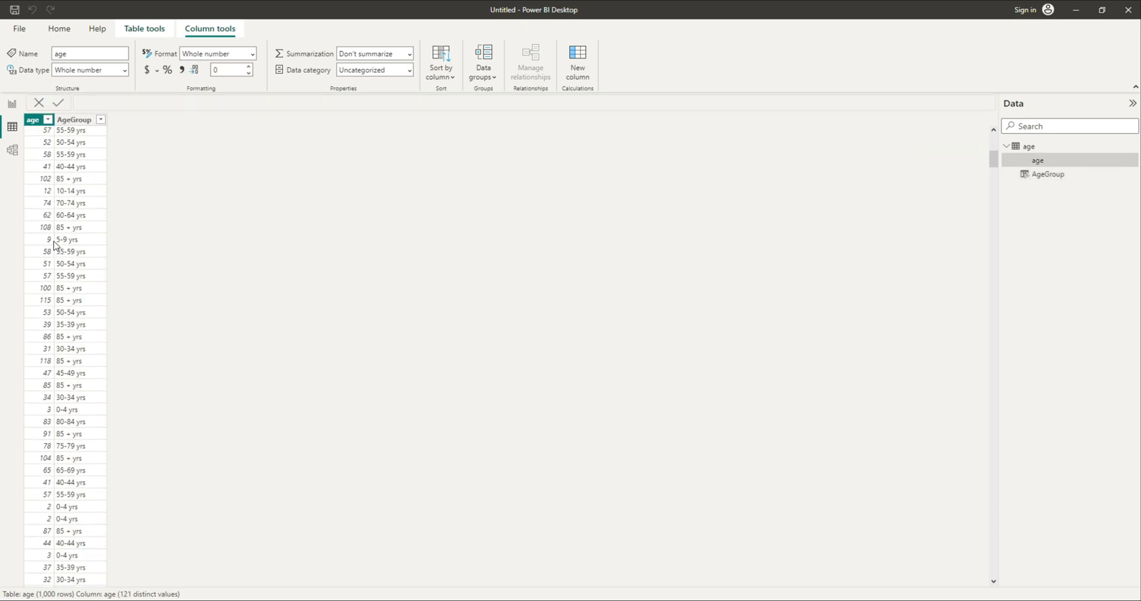
Add a stacked column chart under the age chart on the report page, with AgeGroup on the X-axis and count of age on the Y-axis
{"action": "scroll", "coordinate": [51, 318], "scroll_direction": "down", "scroll_amount": 12}
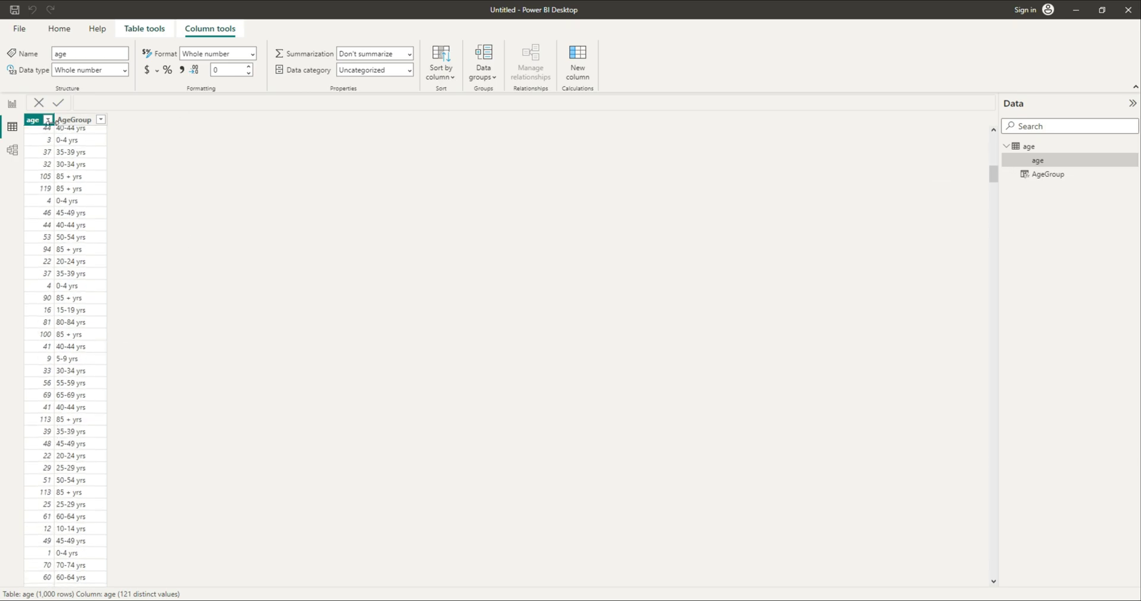
{"action": "left_click", "coordinate": [12, 103]}
{"action": "left_click", "coordinate": [537, 370]}
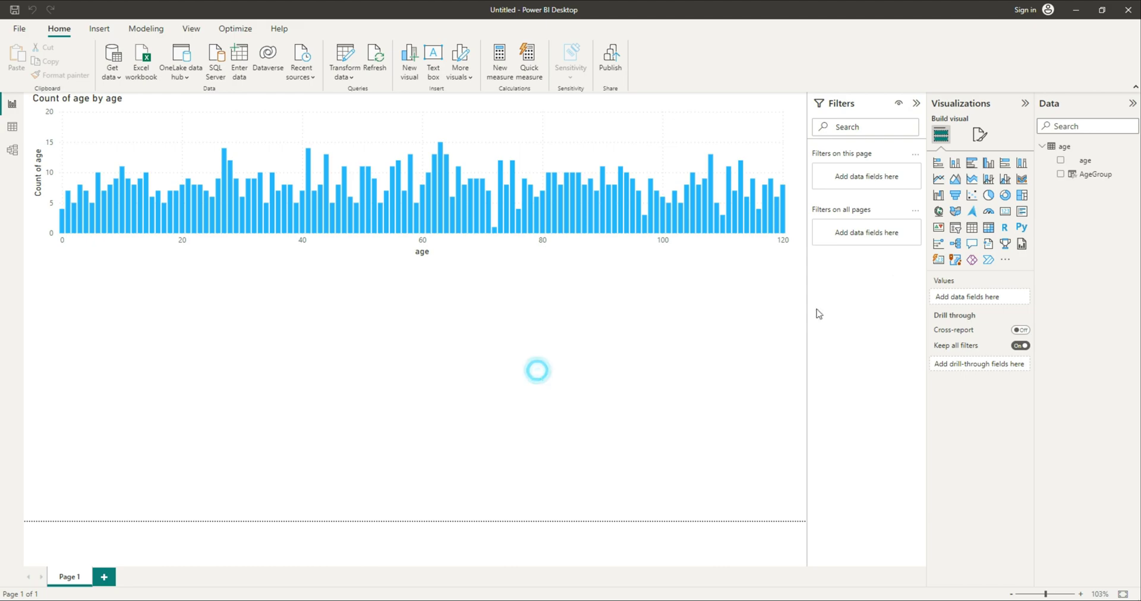
{"action": "left_click", "coordinate": [954, 164]}
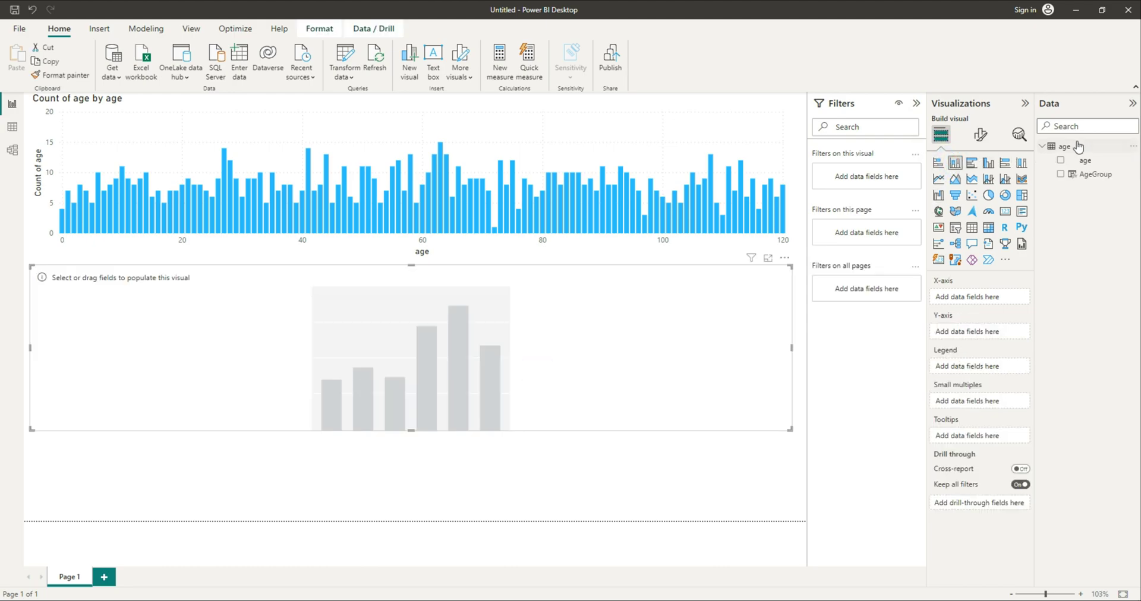
{"action": "left_click_drag", "start_coordinate": [1085, 180], "coordinate": [981, 303]}
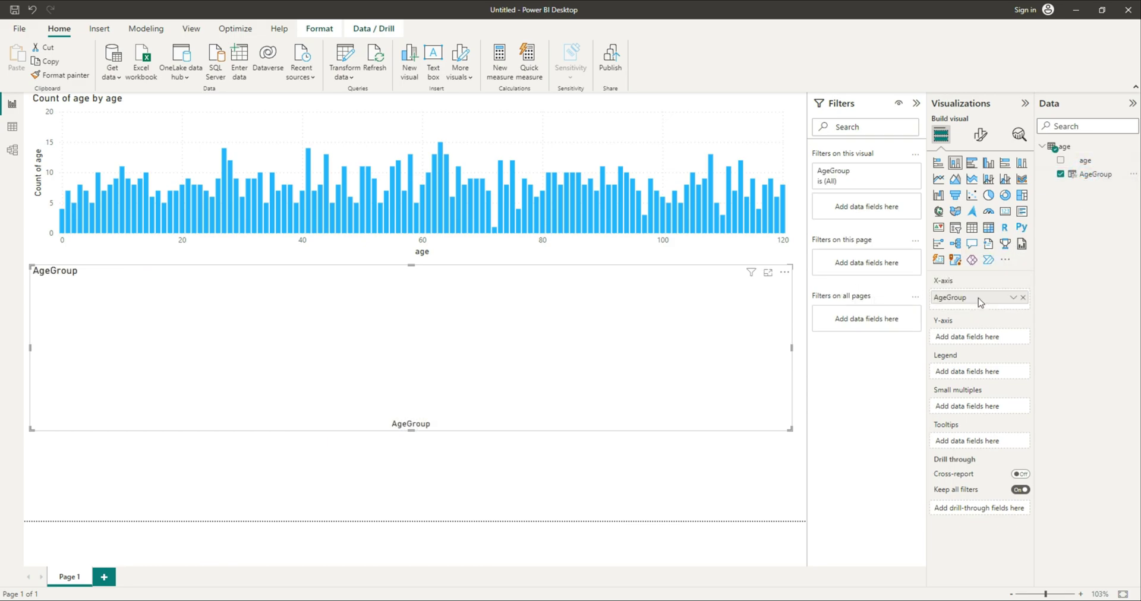
{"action": "left_click_drag", "start_coordinate": [1086, 161], "coordinate": [982, 344]}
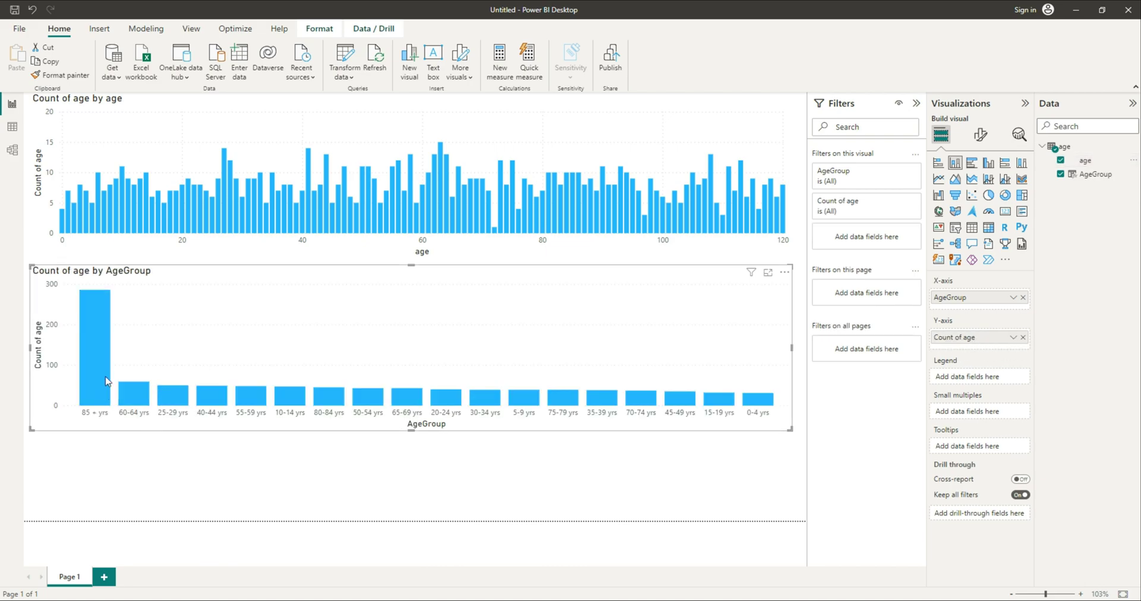
Cross-highlight the age chart with the 85 + yrs and 25-29 yrs bars to examine which ages each band covers
{"action": "mouse_move", "coordinate": [98, 351]}
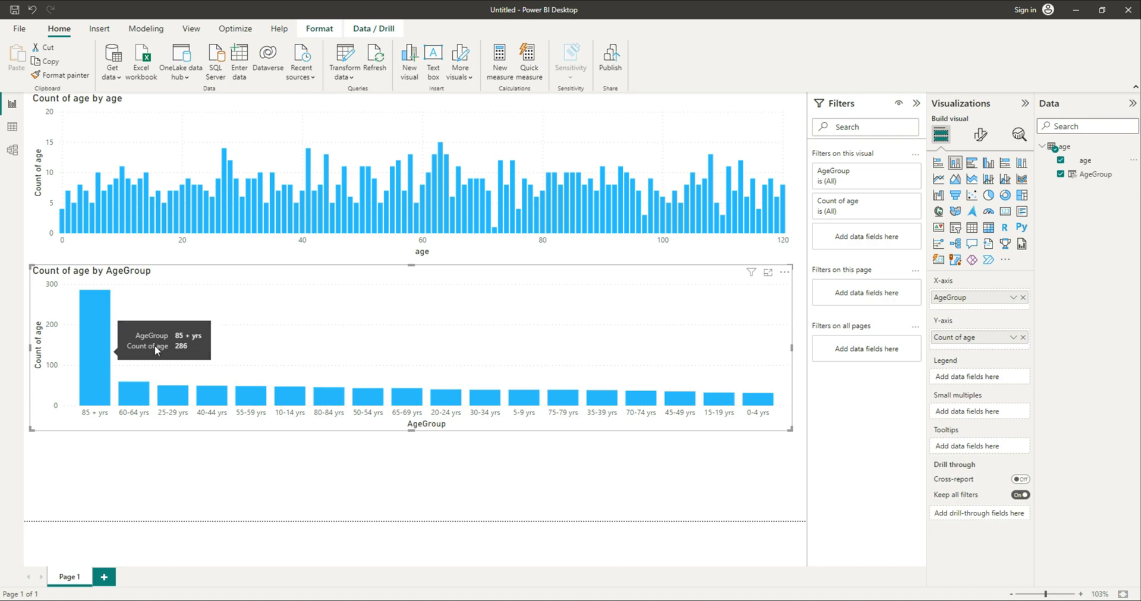
{"action": "left_click", "coordinate": [95, 336]}
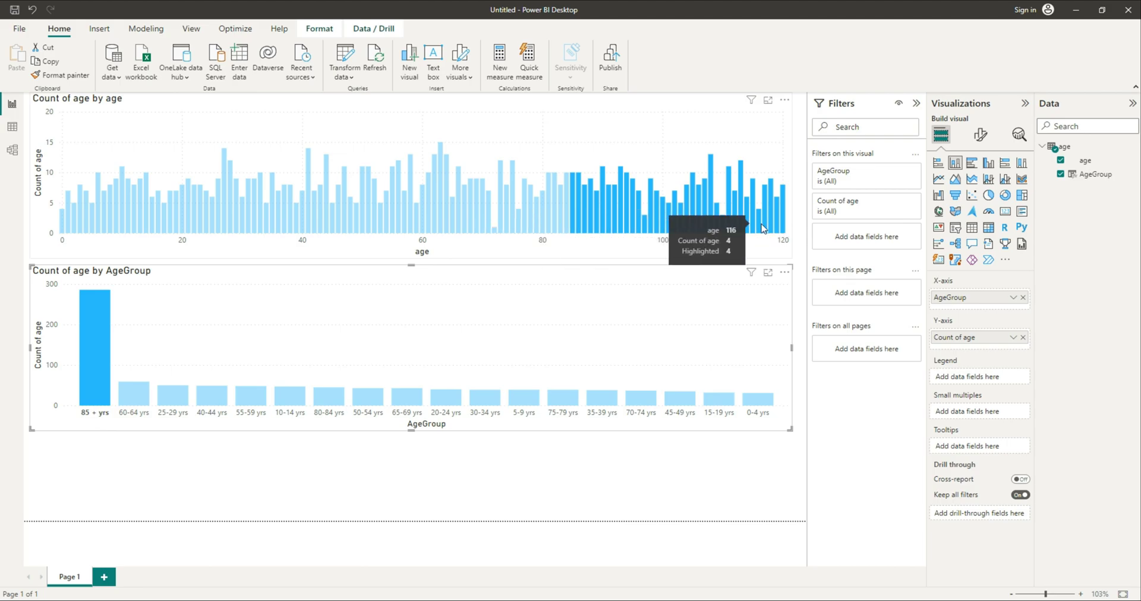
{"action": "left_click", "coordinate": [88, 325]}
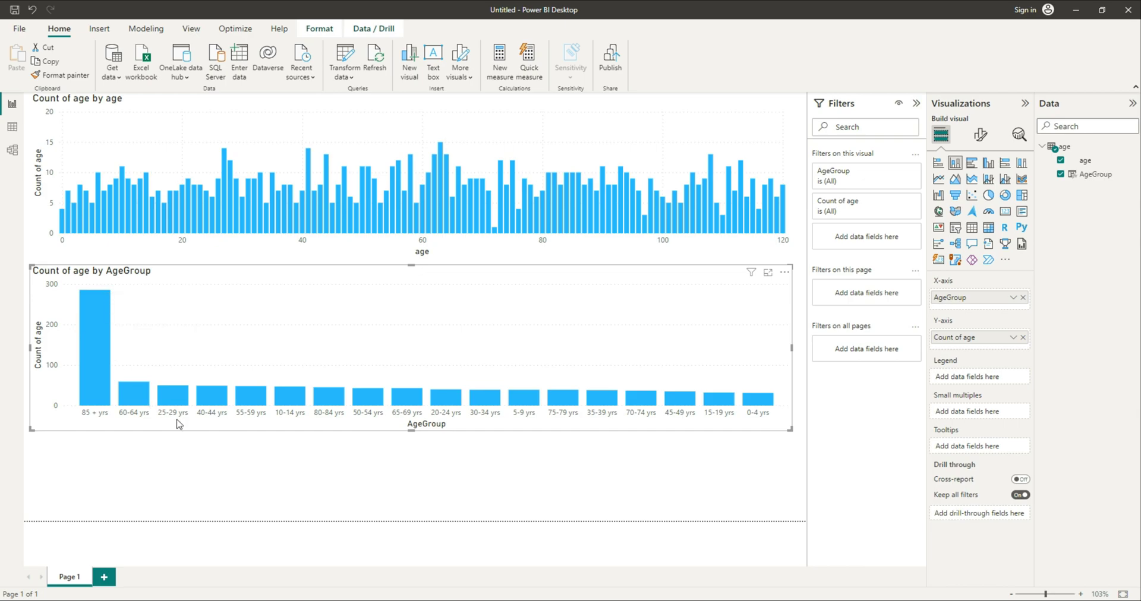
{"action": "left_click", "coordinate": [180, 399]}
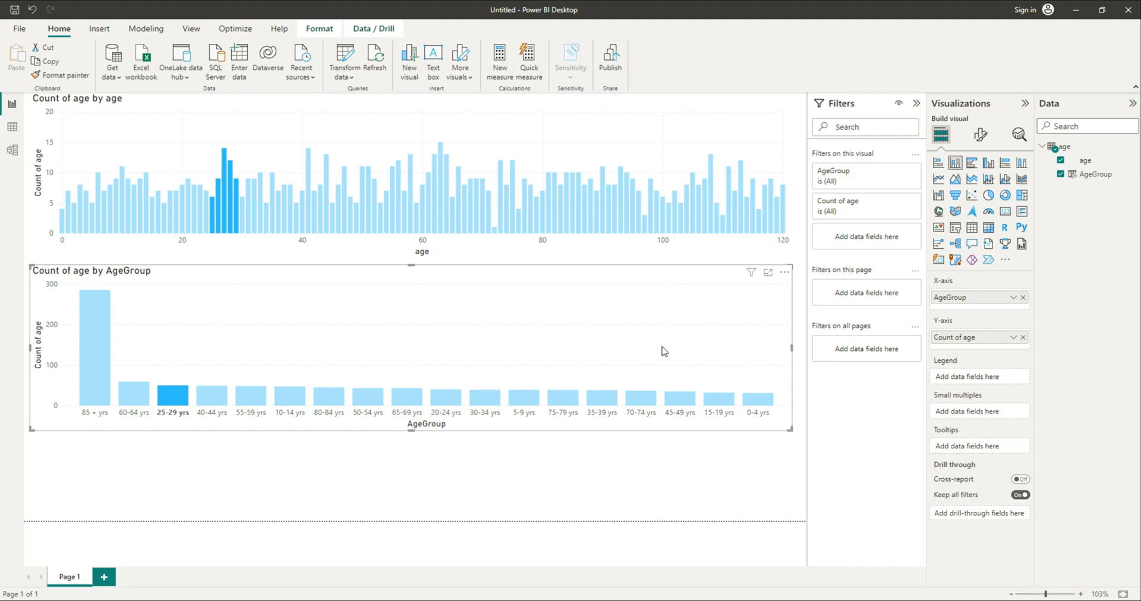
{"action": "left_click", "coordinate": [178, 404]}
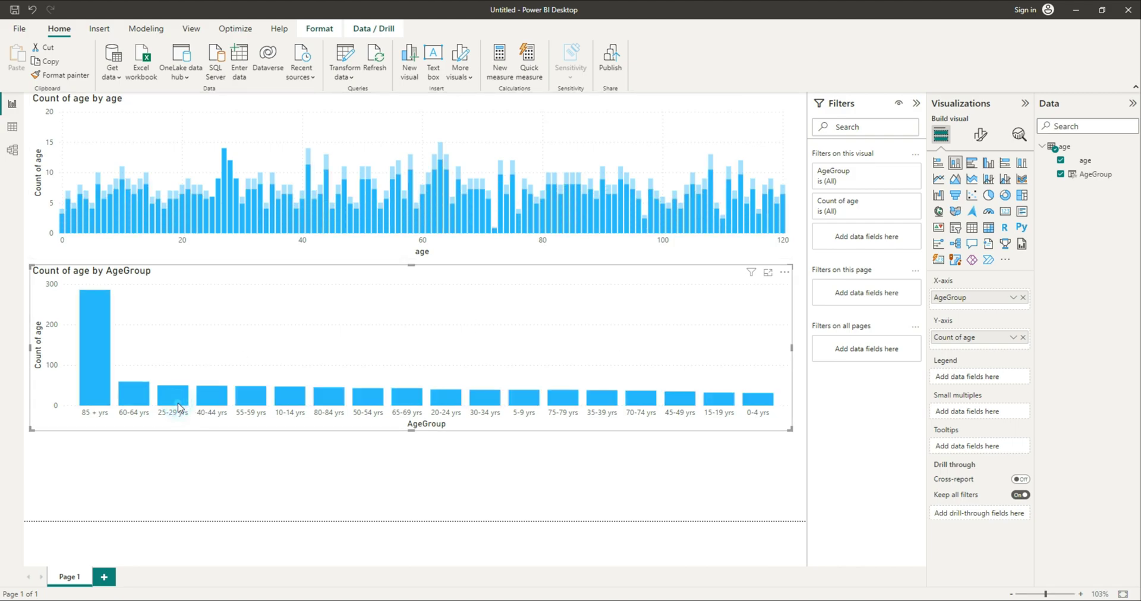
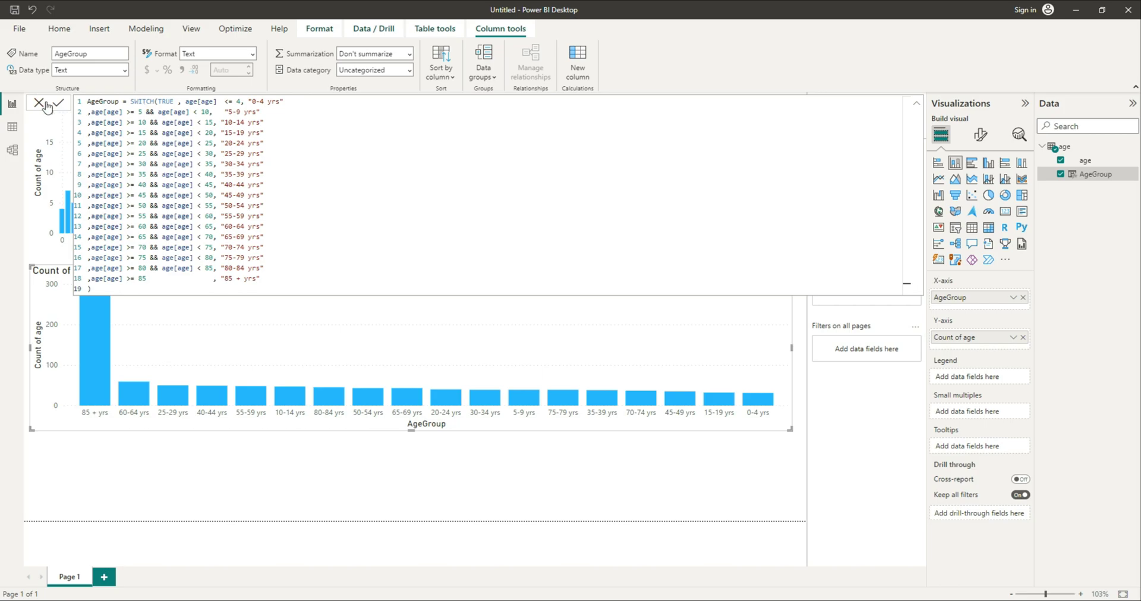
Create a calculated column AgeGroupSortOrder in the age table, starting a SWITCH(TRUE) that returns 1 for age[age] < 5
{"action": "left_click", "coordinate": [39, 103]}
{"action": "left_click", "coordinate": [12, 128]}
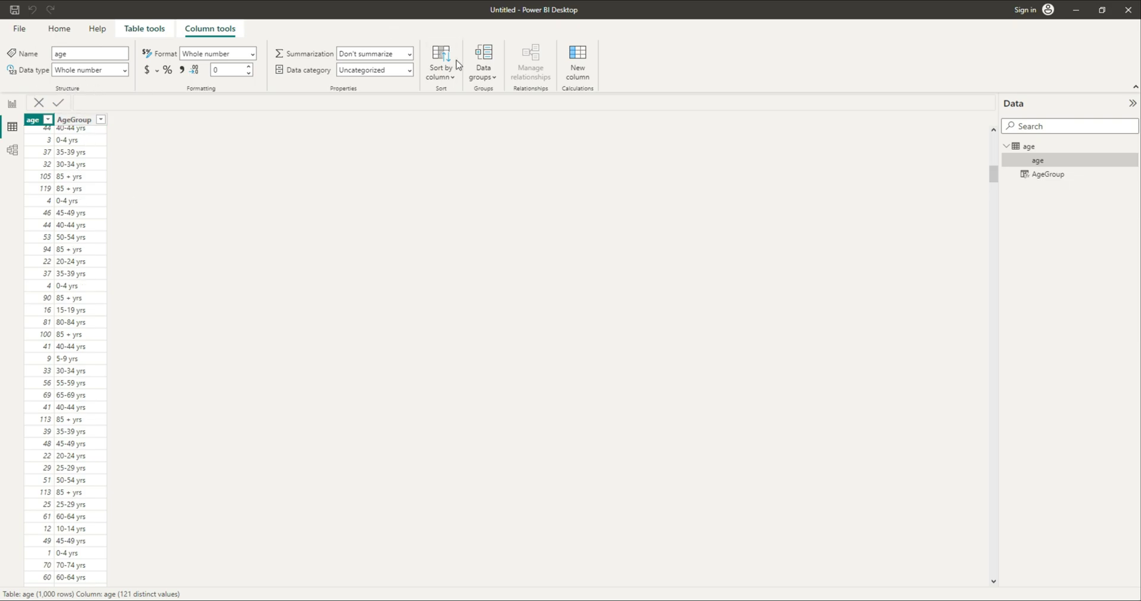
{"action": "left_click", "coordinate": [581, 70]}
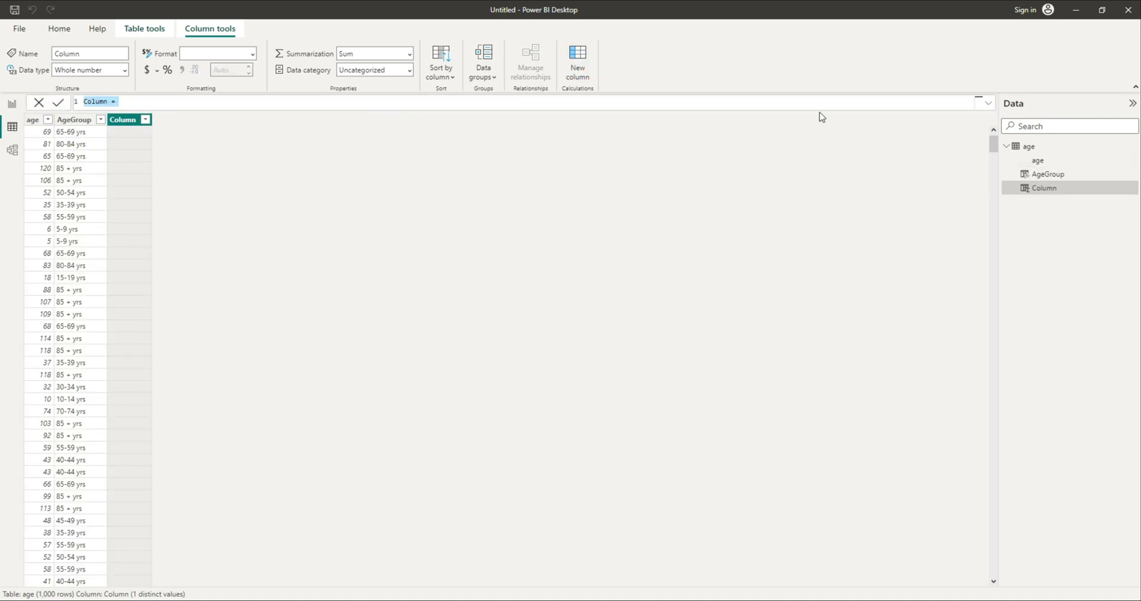
{"action": "left_click", "coordinate": [988, 104]}
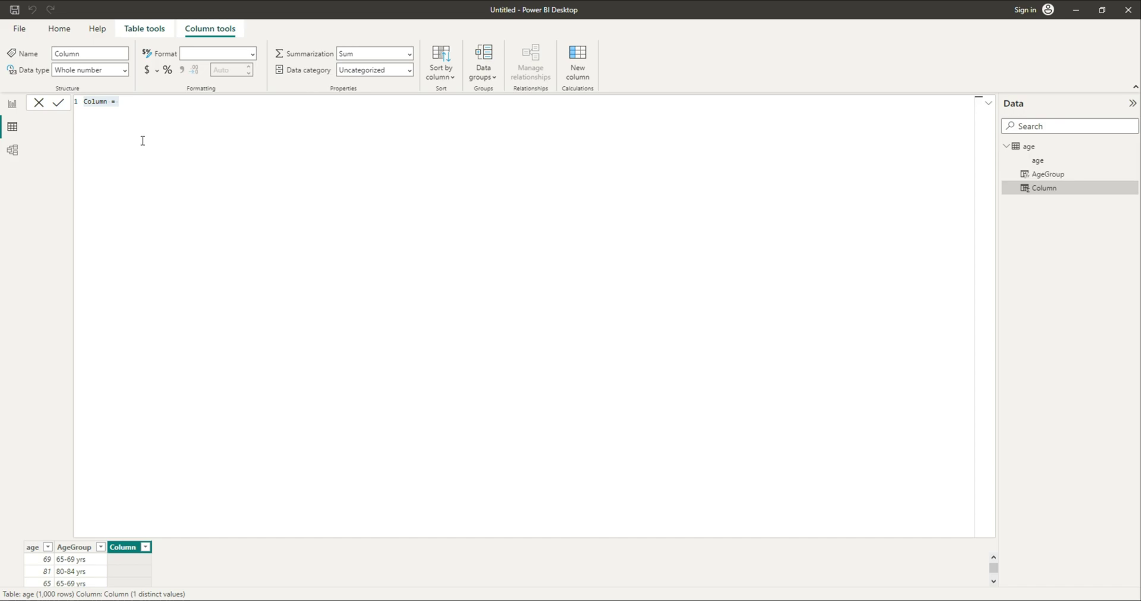
{"action": "left_click_drag", "start_coordinate": [130, 101], "coordinate": [85, 101]}
{"action": "type", "text": "AgeGroupSortOrder = SWITCH(TRUE, age[age] < 5, 1"}
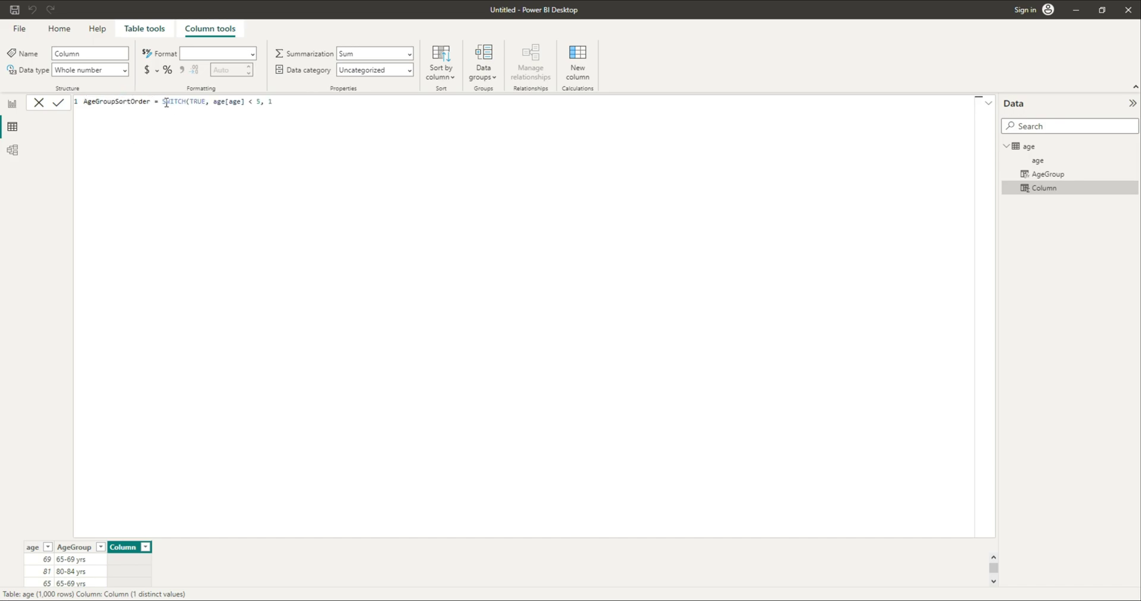
Replace the formula with the complete AgeGroupSortOrder SWITCH numbering the five-year bands 1 to 17 and ages >= 85 as 18, and apply it
{"action": "left_click_drag", "start_coordinate": [164, 102], "coordinate": [259, 102]}
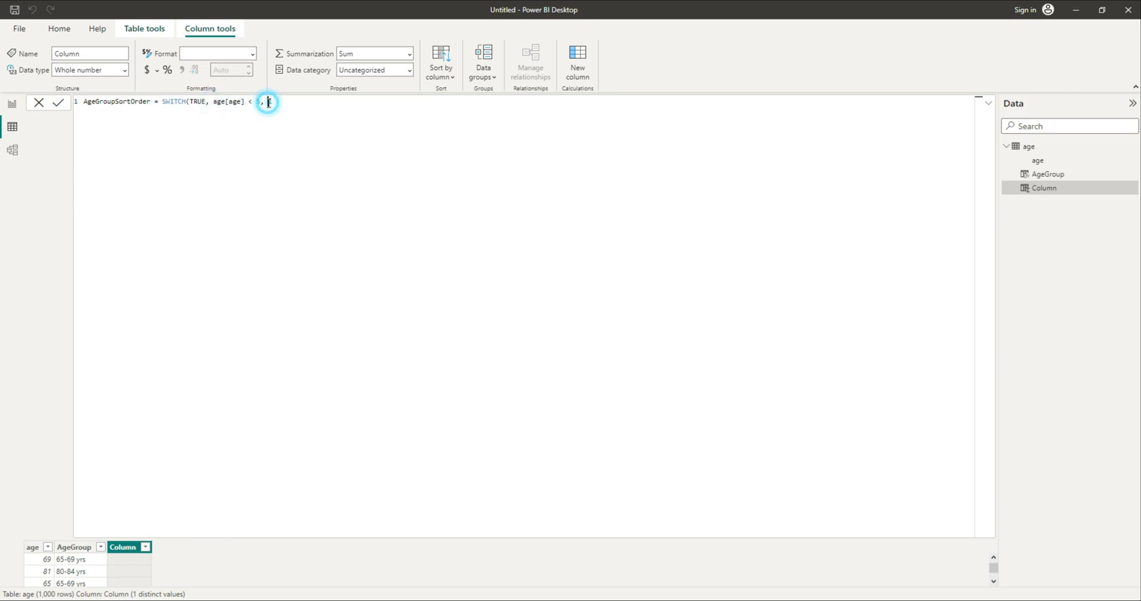
{"action": "double_click", "coordinate": [271, 101]}
{"action": "left_click", "coordinate": [270, 102]}
{"action": "left_click", "coordinate": [268, 101]}
{"action": "left_click", "coordinate": [275, 102]}
{"action": "left_click_drag", "start_coordinate": [289, 102], "coordinate": [88, 104]}
{"action": "type", "text": "AgeGroupSortOrder = SWITCH(TRUE, age[age] < 5, 1 ,age[age] >= 5 && age[age] < 10,   2 ,age[age] >= 10 && age[age] < 15, 3 ,age[age] >= 15 && age[age] < 20, 4 ,age[age] >= 20 && age[age] < 25, 5 ,age[age] >= 25 && age[age] < 30, 6 ,age[age] >= 30 && age[age] < 35, 7 ,age[age] >= 35 && age[age] < 40, 8 ,age[age] >= 40 && age[age] < 45, 9 ,age[age] >= 45 && age[age] < 50, 10 ,age[age] >= 50 && age[age] < 55, 11 ,age[age] >= 55 && age[age] < 60, 12 ,age[age] >= 60 && age[age] < 65, 13 ,age[age] >= 65 && age[age] < 70, 14 ,age[age] >= 70 && age[age] < 75, 15 ,age[age] >= 75 && age[age] < 80, 16 ,age[age] >= 80 && age[age] < 85, 17 ,age[age] >= 85                 , 18 )"}
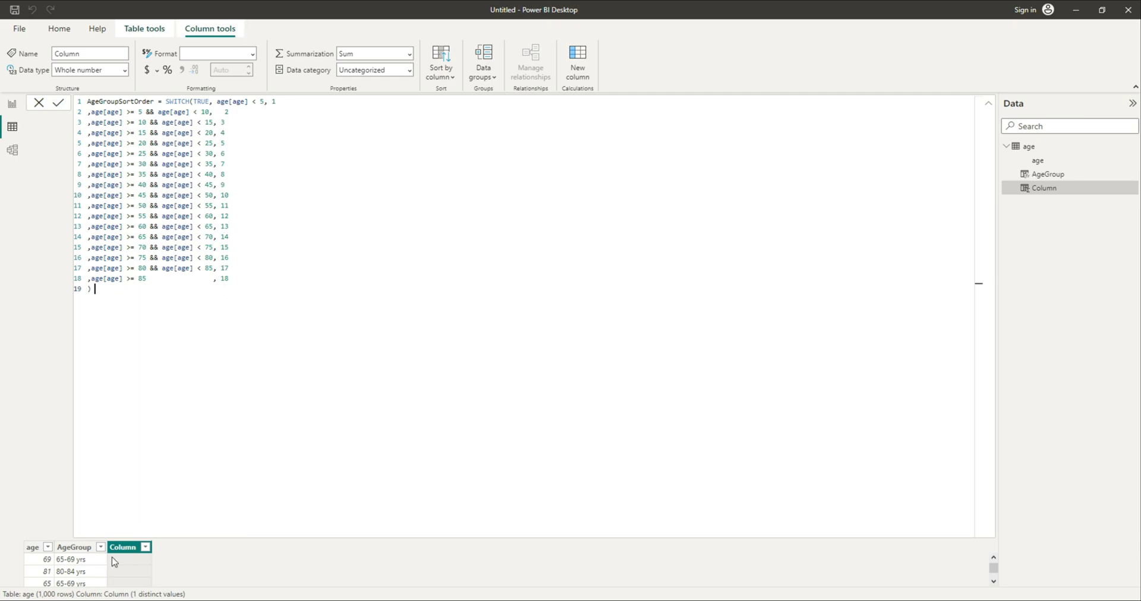
{"action": "left_click", "coordinate": [60, 104]}
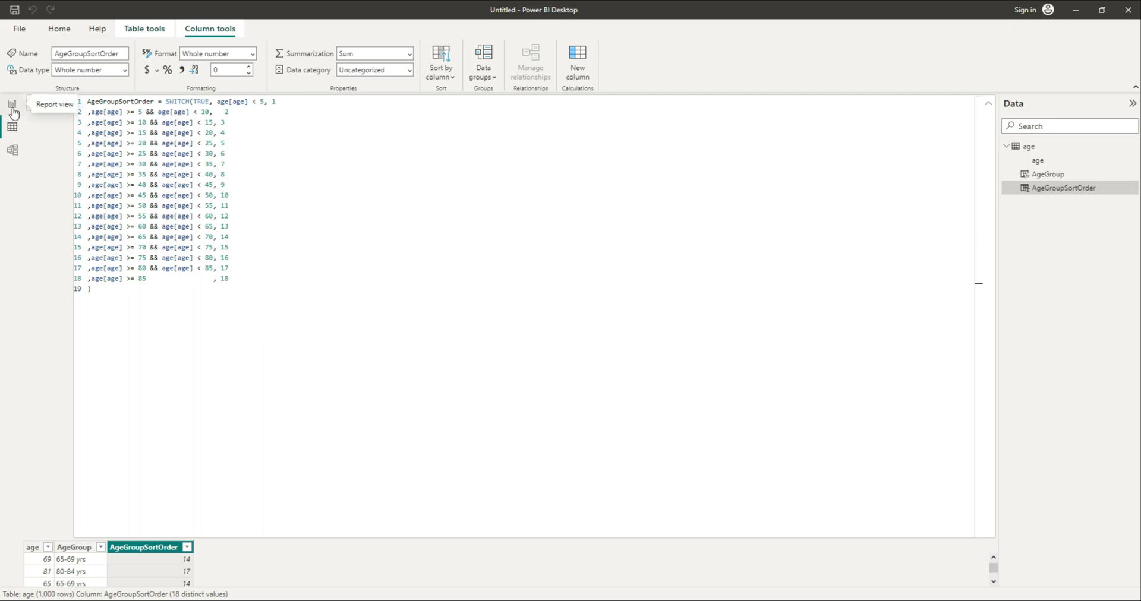
Collapse the formula and compare the AgeGroupSortOrder numbers with the AgeGroup labels throughout the table
{"action": "left_click", "coordinate": [988, 106]}
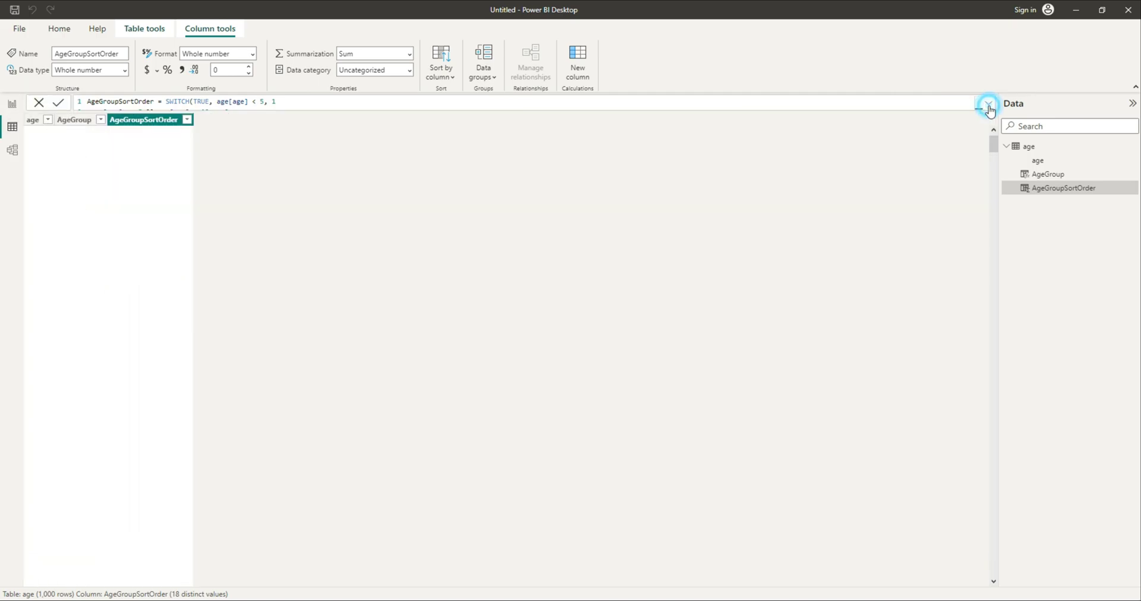
{"action": "scroll", "coordinate": [156, 295], "scroll_direction": "down", "scroll_amount": 10}
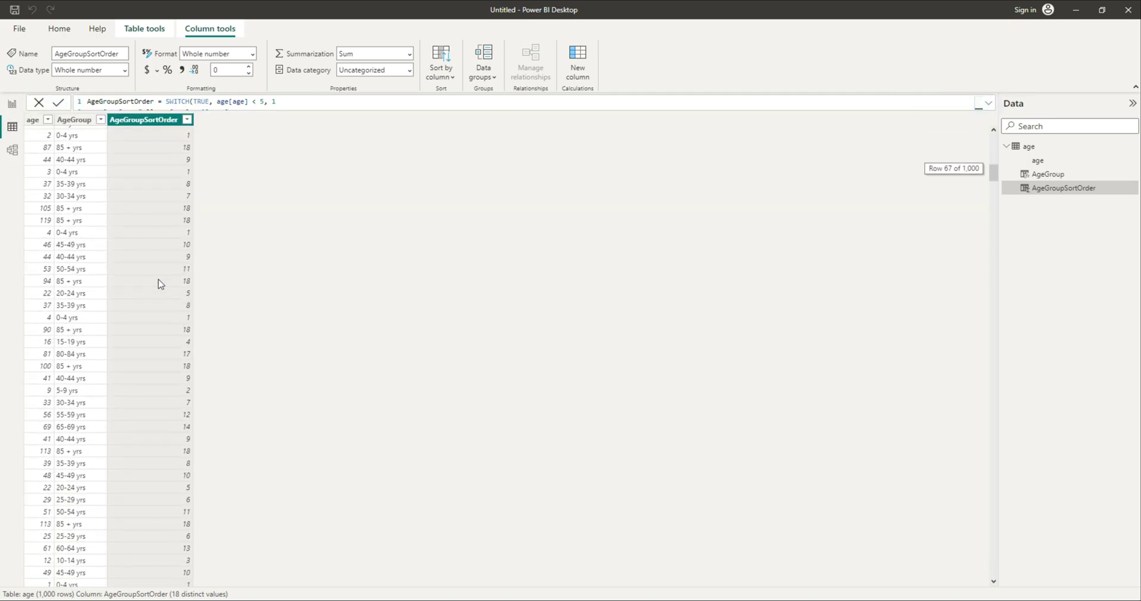
{"action": "scroll", "coordinate": [158, 284], "scroll_direction": "down", "scroll_amount": 15}
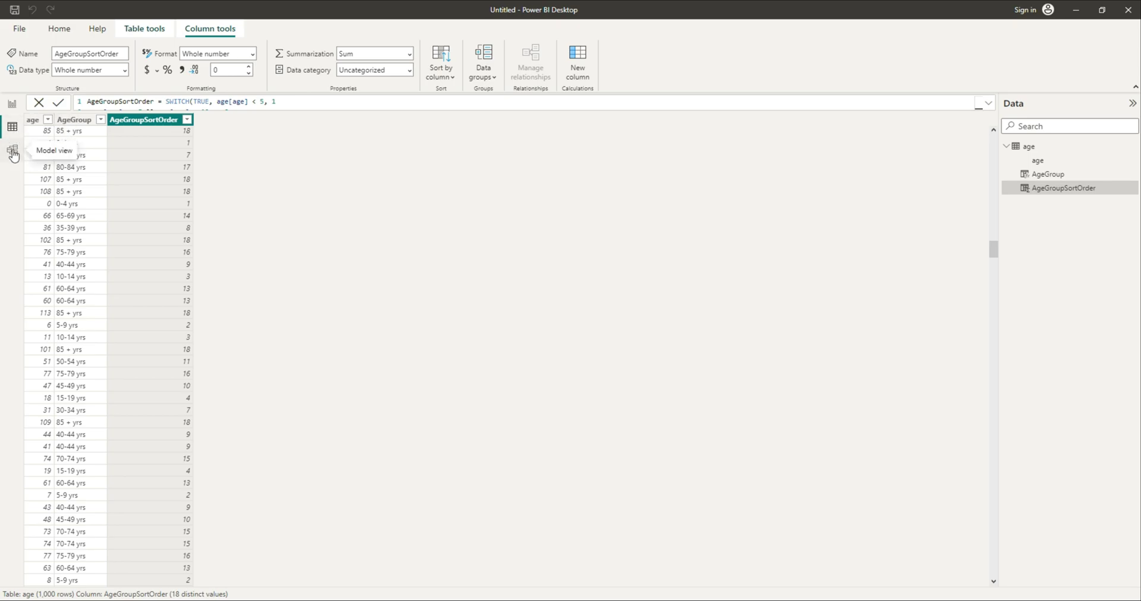
Build a stacked column chart of count of age by AgeGroup on the report page to check the band order, and delete it
{"action": "left_click", "coordinate": [12, 103]}
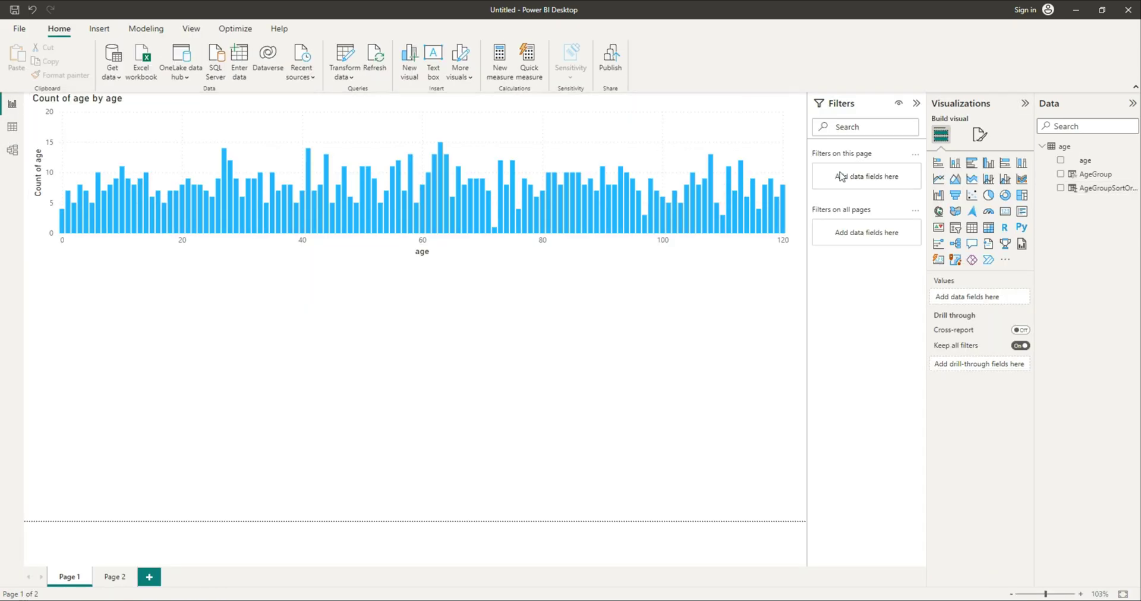
{"action": "left_click", "coordinate": [1097, 176]}
{"action": "left_click", "coordinate": [955, 163]}
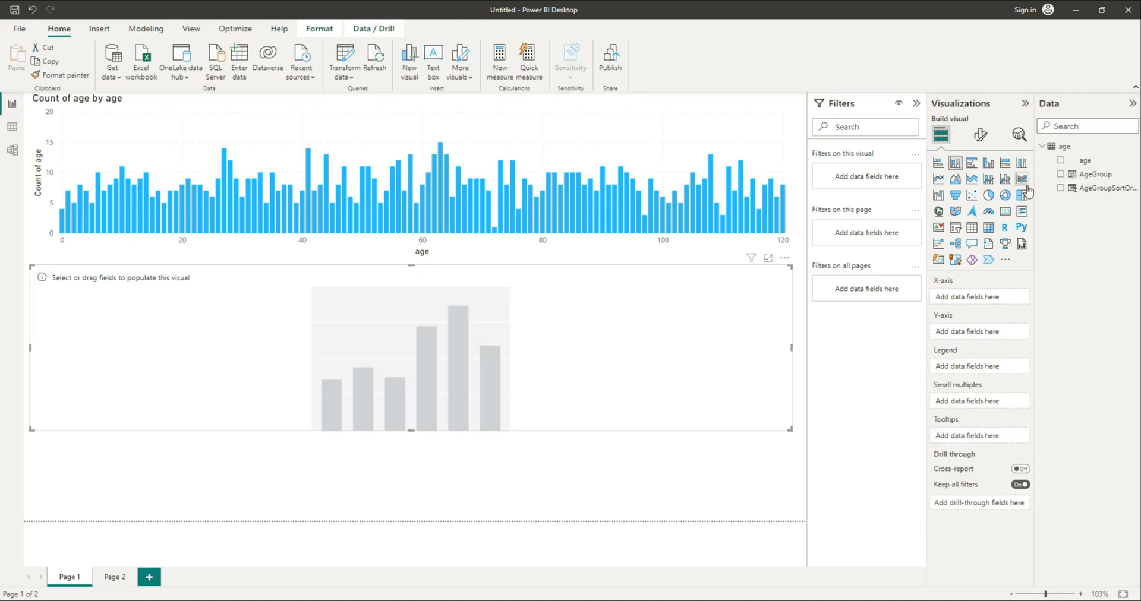
{"action": "left_click_drag", "start_coordinate": [1090, 174], "coordinate": [968, 297]}
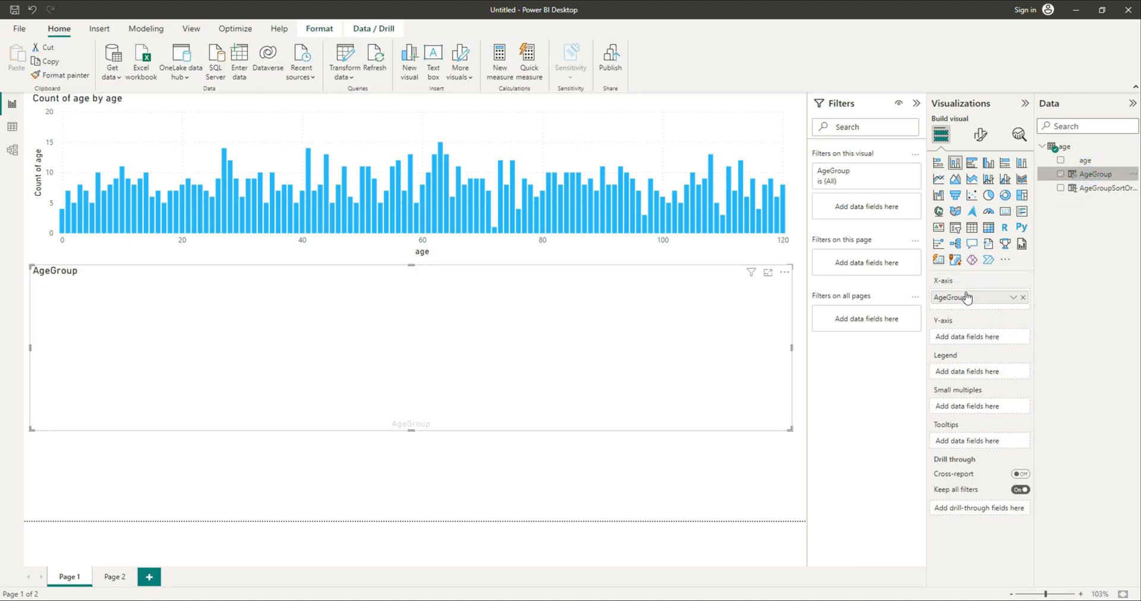
{"action": "left_click_drag", "start_coordinate": [1085, 160], "coordinate": [983, 336]}
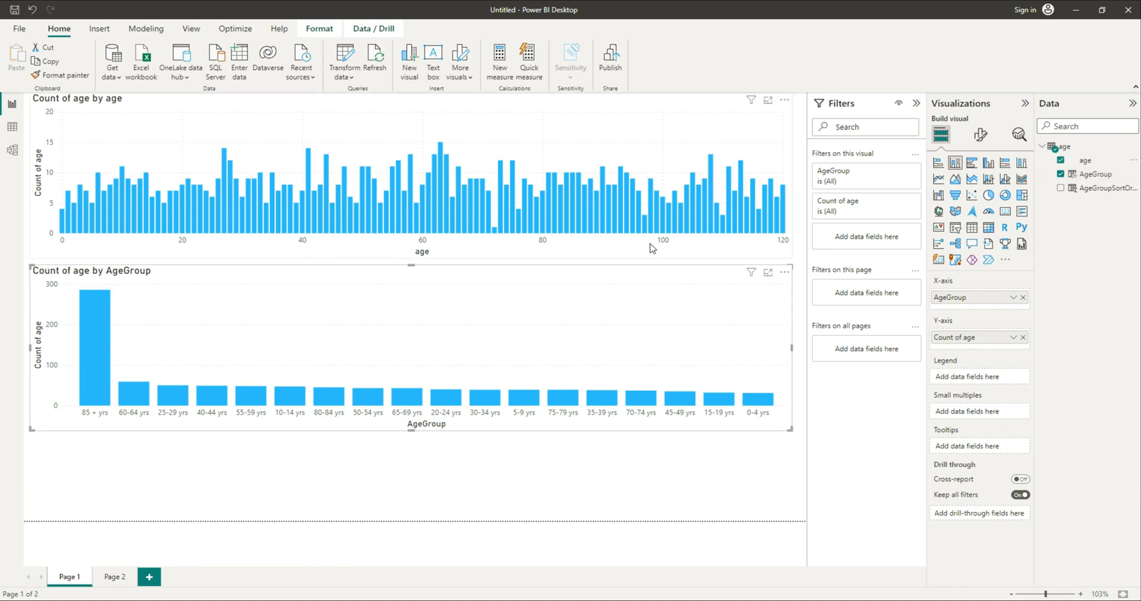
{"action": "left_click", "coordinate": [636, 274]}
{"action": "key", "text": "Delete"}
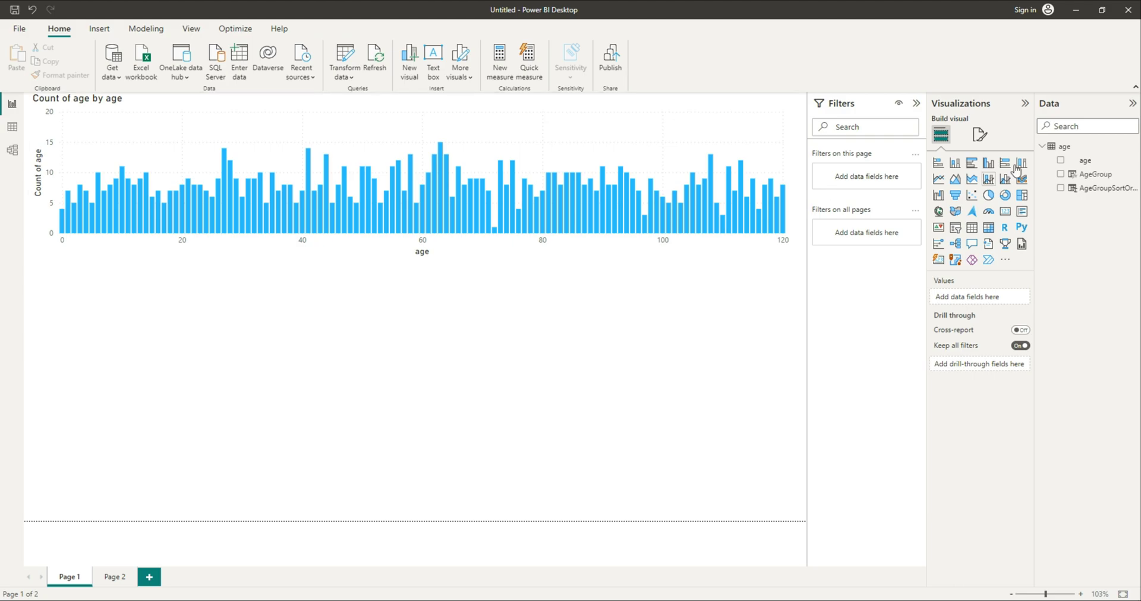
Sort the AgeGroup column by the AgeGroupSortOrder column
{"action": "left_click", "coordinate": [1079, 176]}
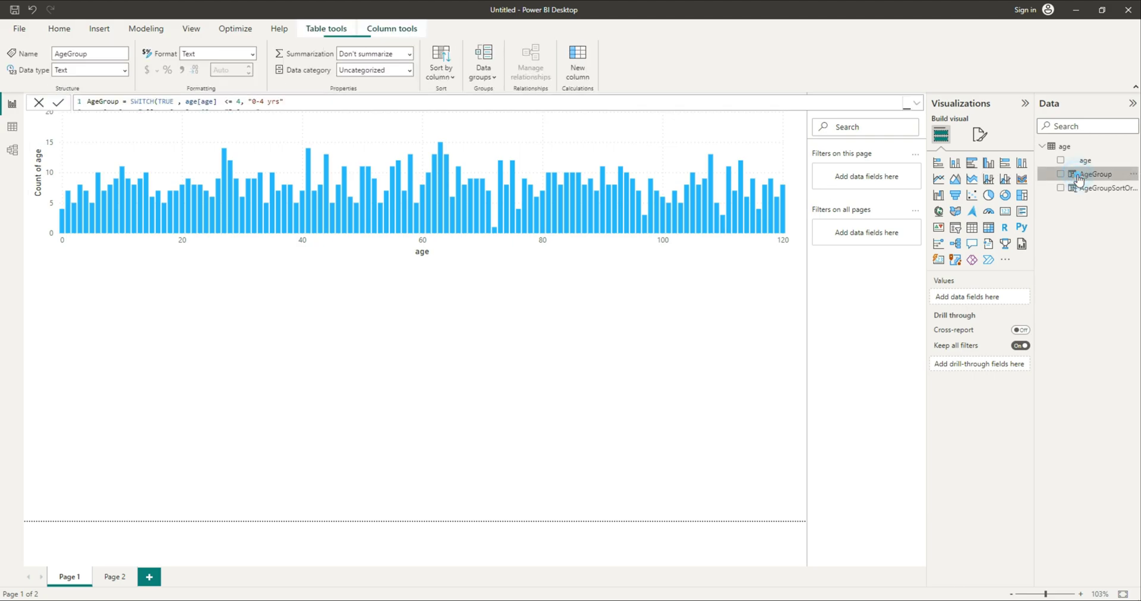
{"action": "left_click", "coordinate": [451, 79]}
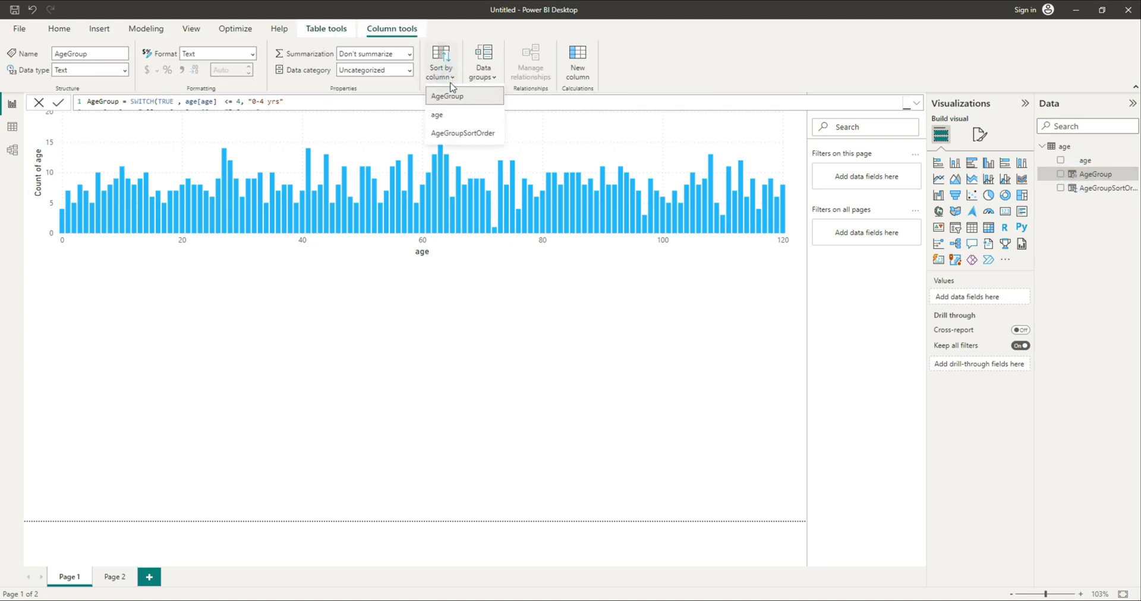
{"action": "left_click", "coordinate": [454, 133]}
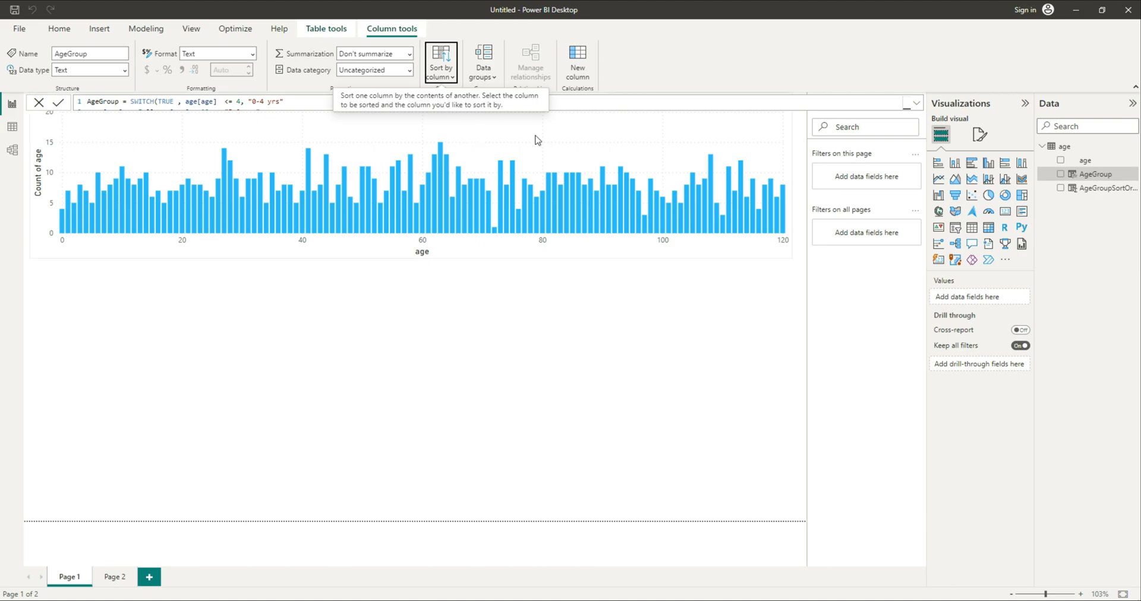
Add a stacked column chart with AgeGroup on the X-axis and count of age on the Y-axis, and extend its height slightly downward
{"action": "left_click", "coordinate": [553, 364]}
{"action": "left_click", "coordinate": [956, 168]}
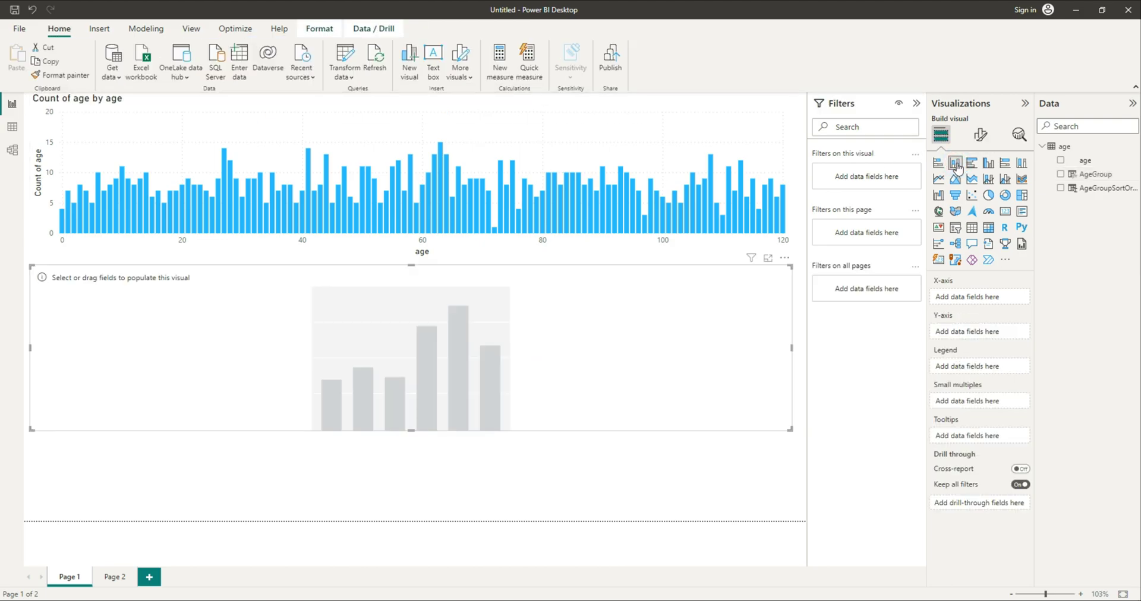
{"action": "left_click_drag", "start_coordinate": [1092, 177], "coordinate": [969, 298]}
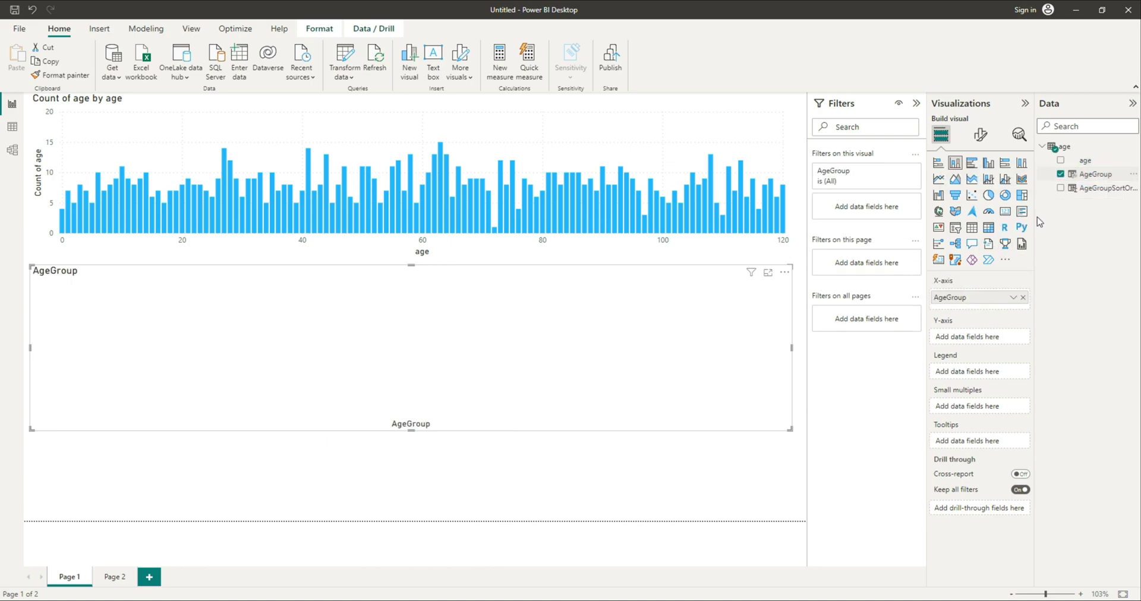
{"action": "left_click_drag", "start_coordinate": [1082, 165], "coordinate": [973, 337]}
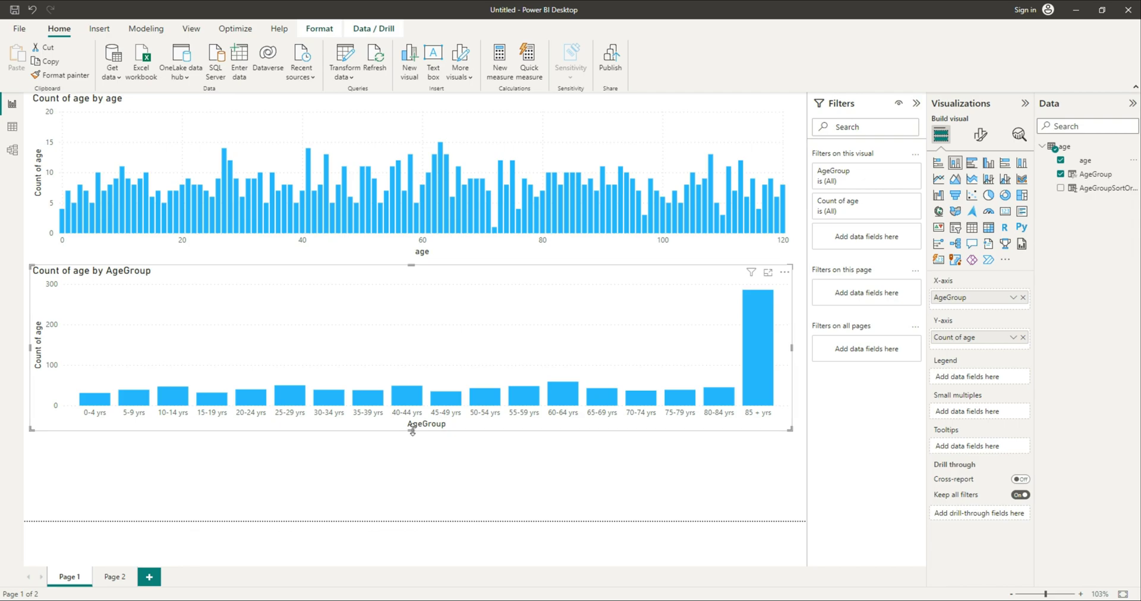
{"action": "left_click_drag", "start_coordinate": [411, 431], "coordinate": [410, 465]}
{"action": "left_click", "coordinate": [292, 498]}
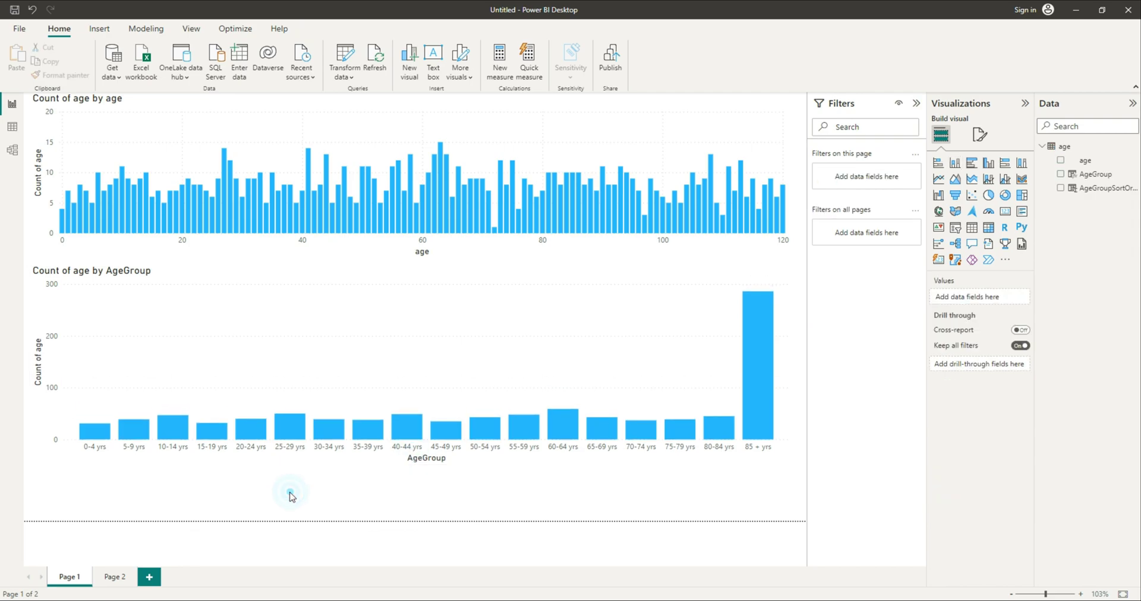